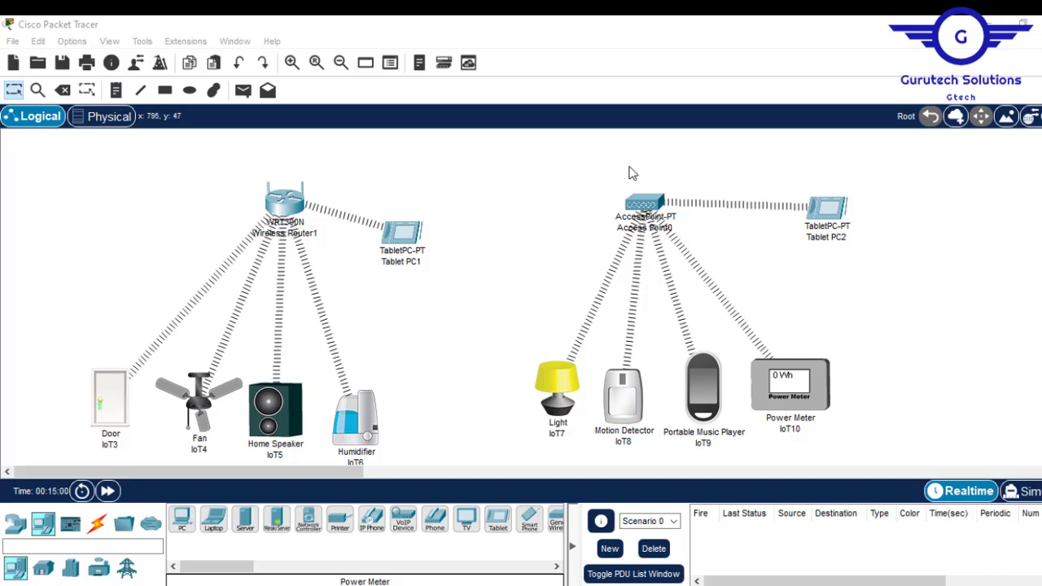
# - Delete the six devices of the Access Point0 group
pyautogui.moveTo(515, 138); pyautogui.dragTo(925, 459)
pyautogui.press('Delete')
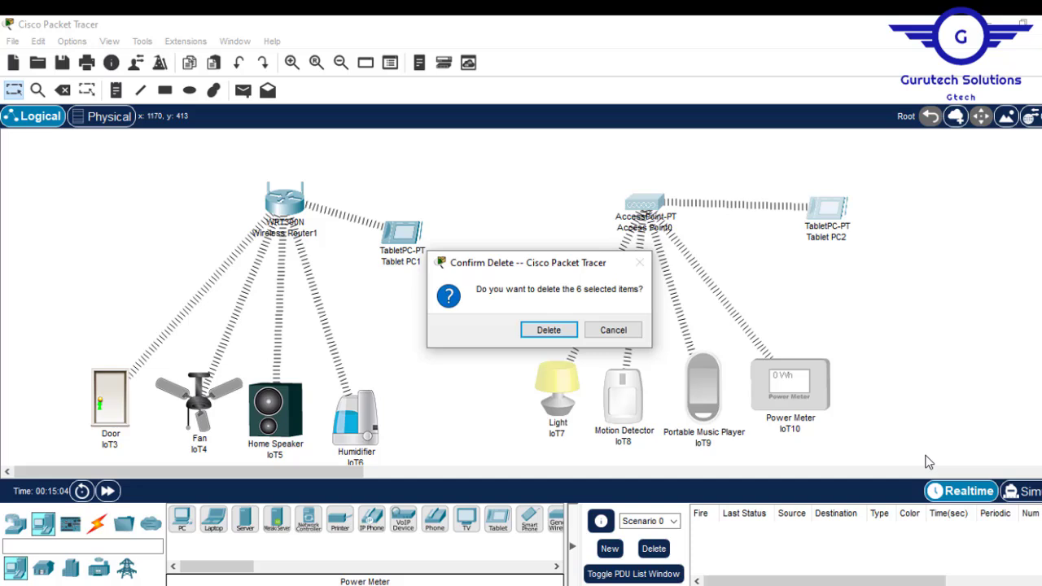
pyautogui.press('Return')
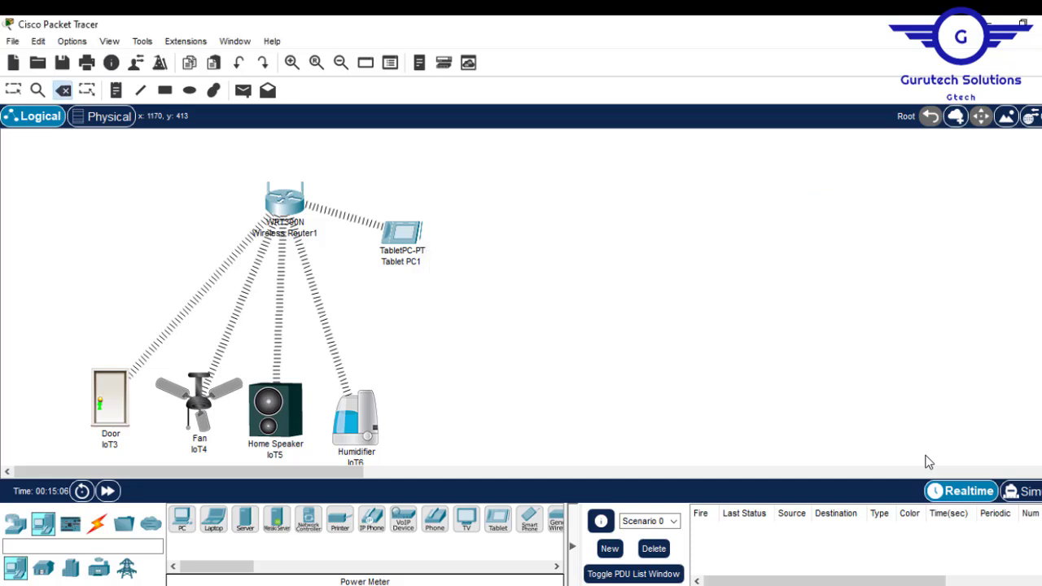
pyautogui.press('Escape')
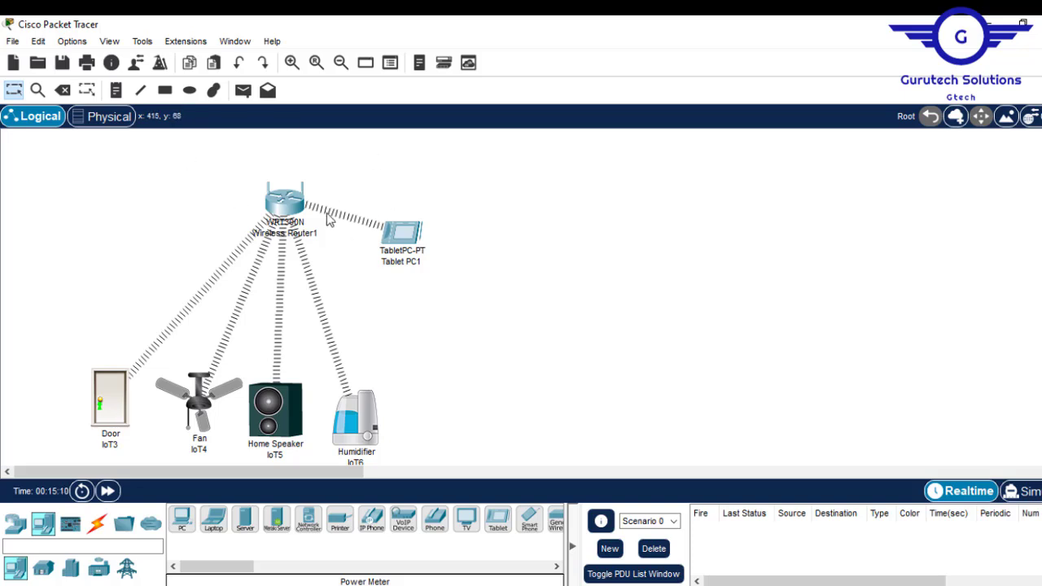
# - Move Tablet PC1 and Wireless Router1 further right on the canvas
pyautogui.click(401, 240)
pyautogui.moveTo(401, 240); pyautogui.dragTo(481, 232)
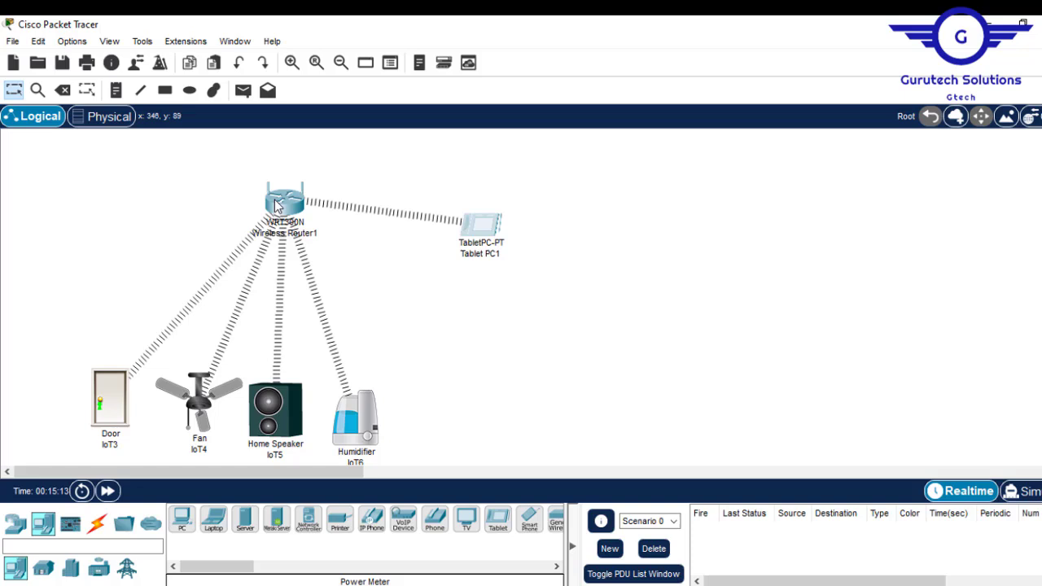
pyautogui.moveTo(276, 206)
pyautogui.mouseDown()
pyautogui.moveTo(364, 222)
pyautogui.moveTo(285, 209)
pyautogui.mouseUp()
pyautogui.click(404, 329)
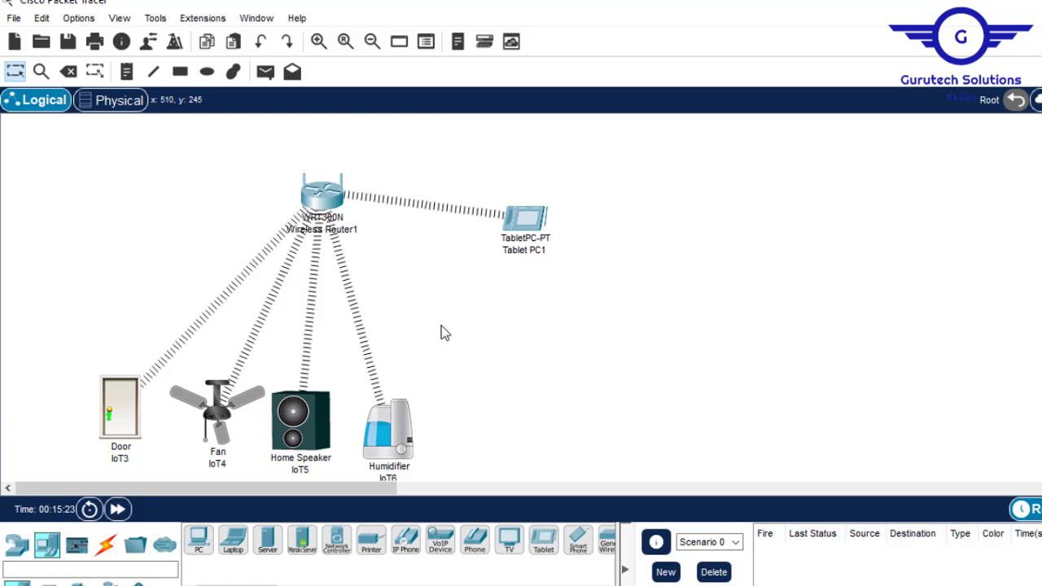
# - Add a generic server and rename the IoT devices DOOR, SPEAKER, FAN and HUMIDIFIER
pyautogui.click(268, 548)
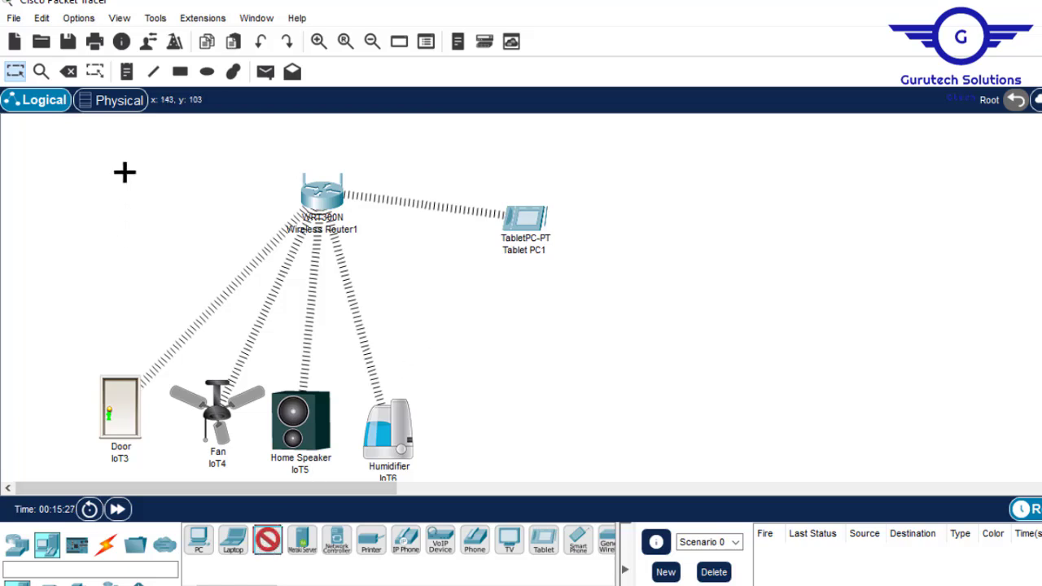
pyautogui.click(104, 155)
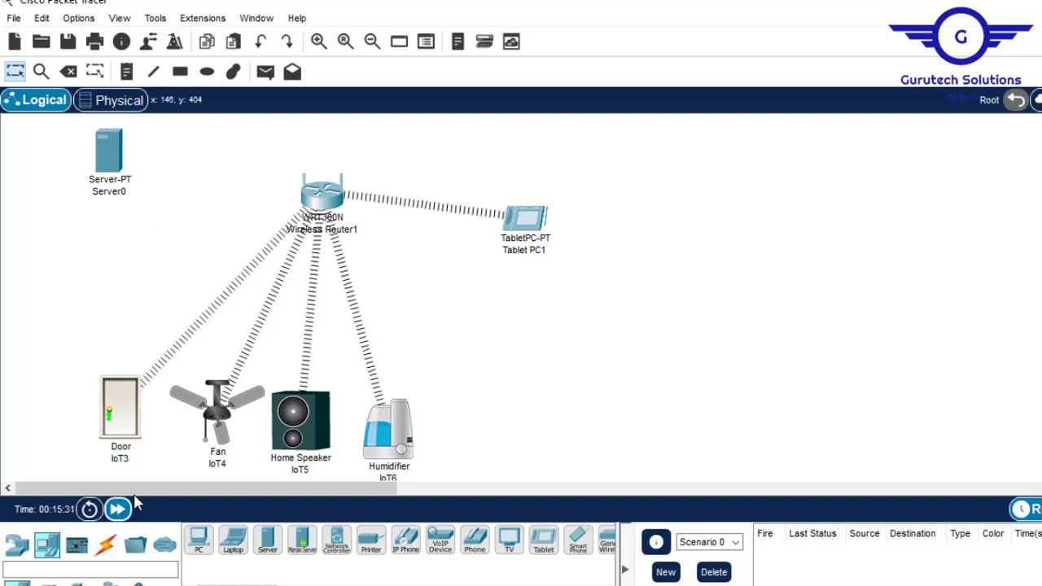
pyautogui.click(124, 461)
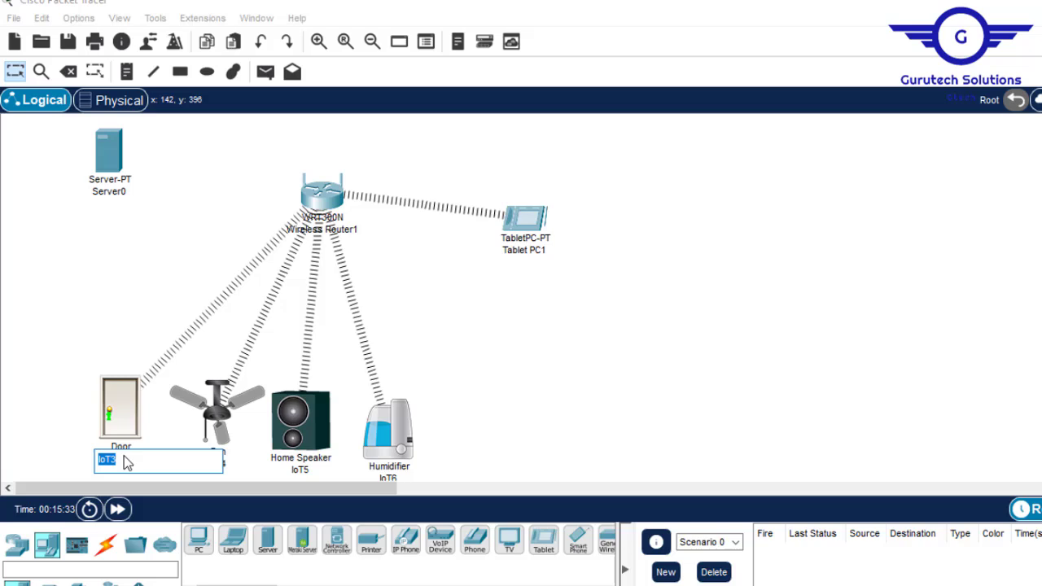
pyautogui.write('DOOR')
pyautogui.click(300, 470)
pyautogui.write('SPEAKER')
pyautogui.click(216, 463)
pyautogui.write('FAN')
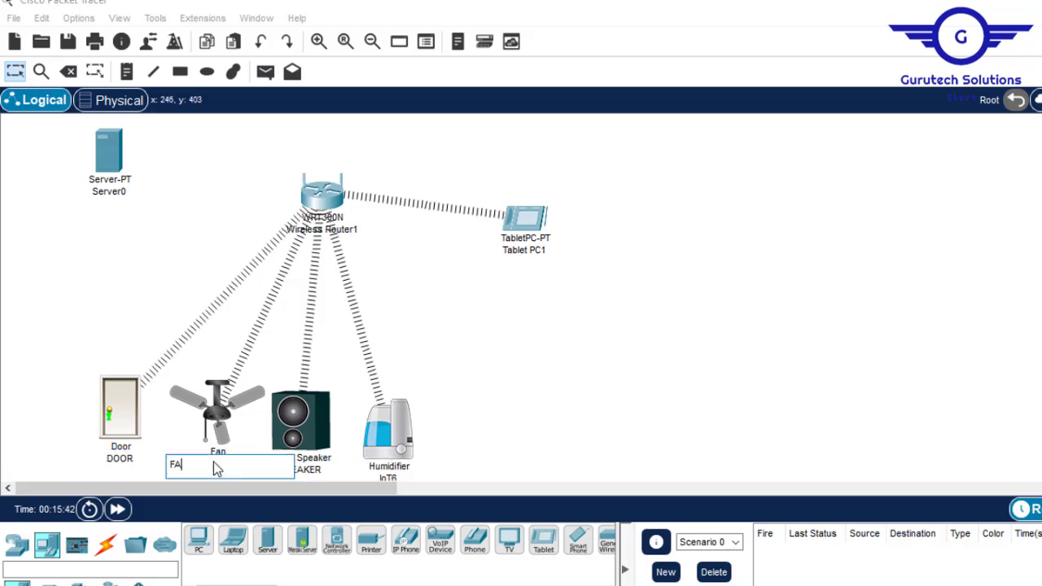
pyautogui.click(388, 479)
pyautogui.write('HUMIDIFIER')
pyautogui.press('Return')
# - Rename the tablet 'Controller Tablet' and the new server 'IOT REGISTRATION SERVER'
pyautogui.click(524, 250)
pyautogui.write('Tablet')
pyautogui.press('Home')
pyautogui.write('Controller')
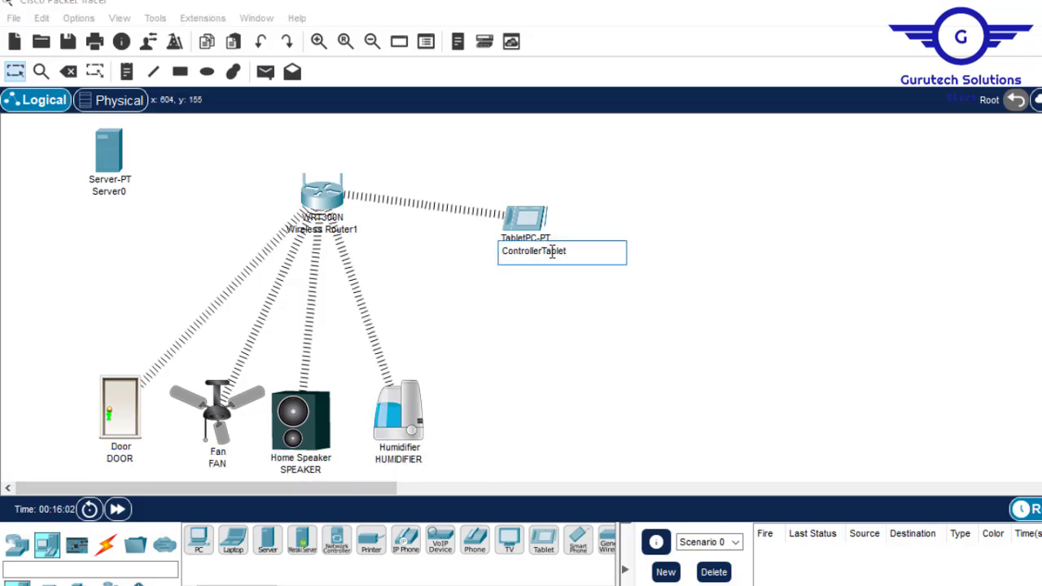
pyautogui.press('Return')
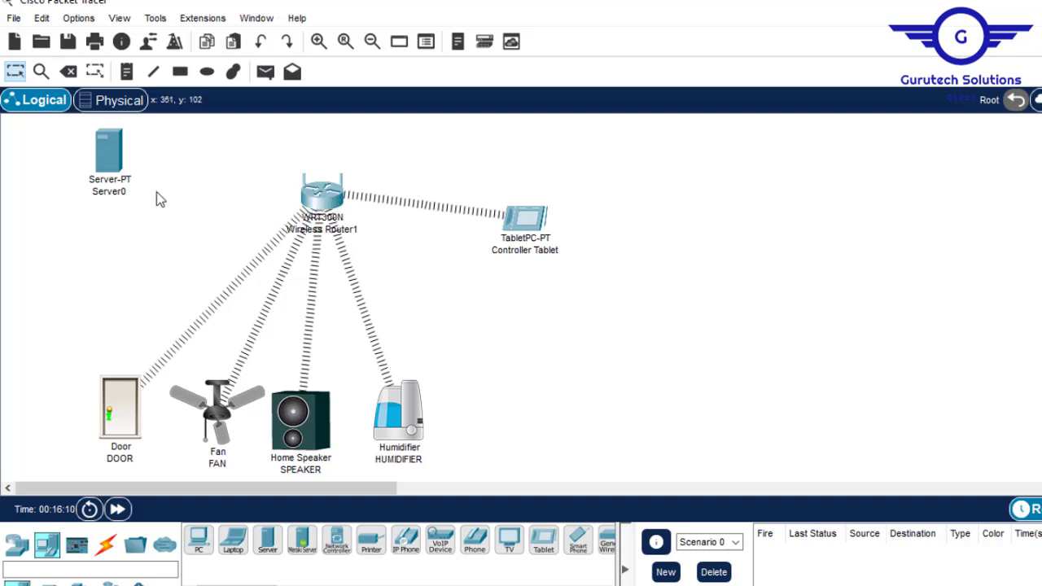
pyautogui.click(118, 194)
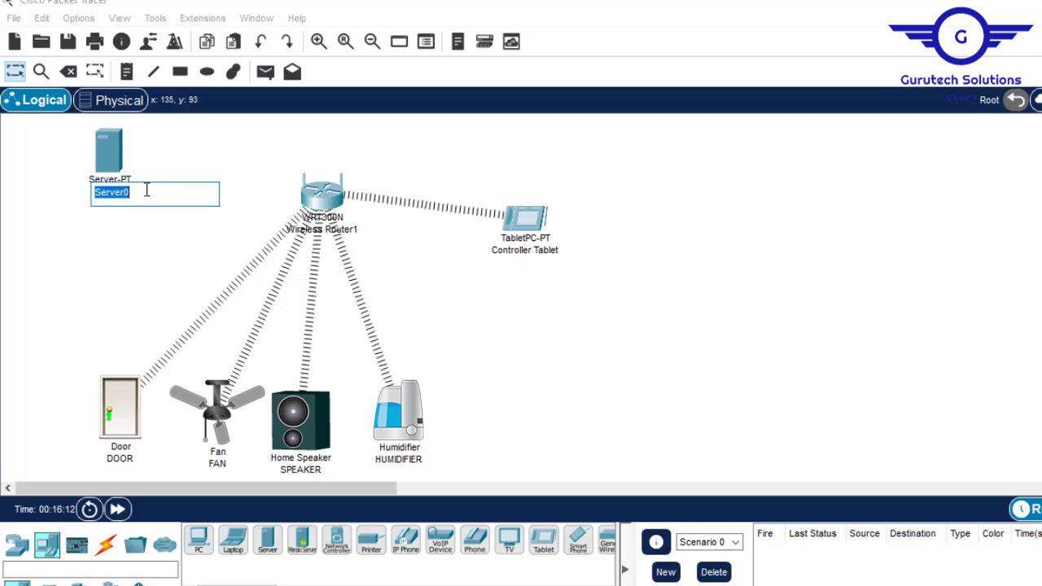
pyautogui.write('IOT REGISTRAT')
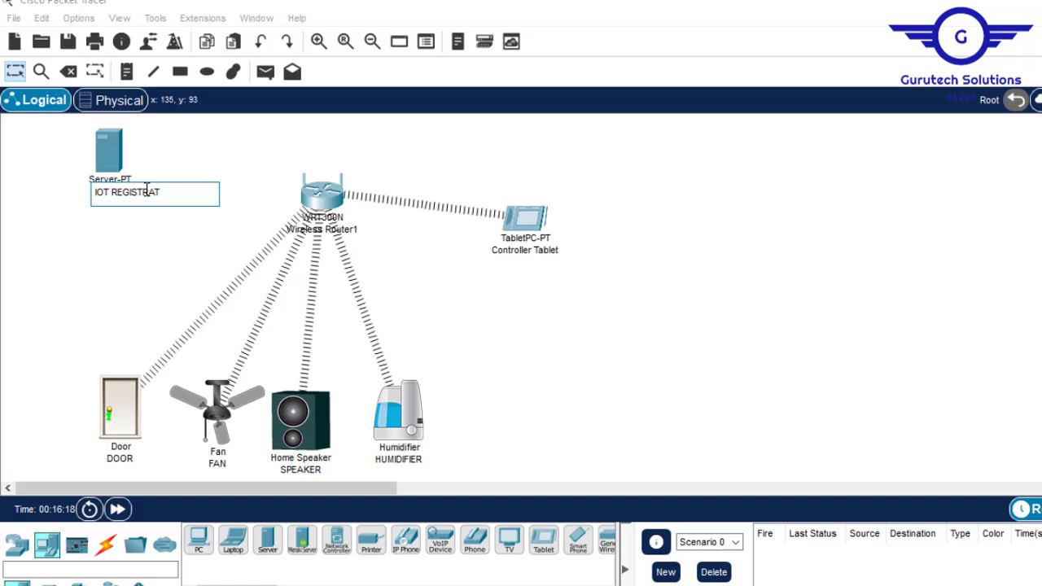
pyautogui.write('ION SERVER')
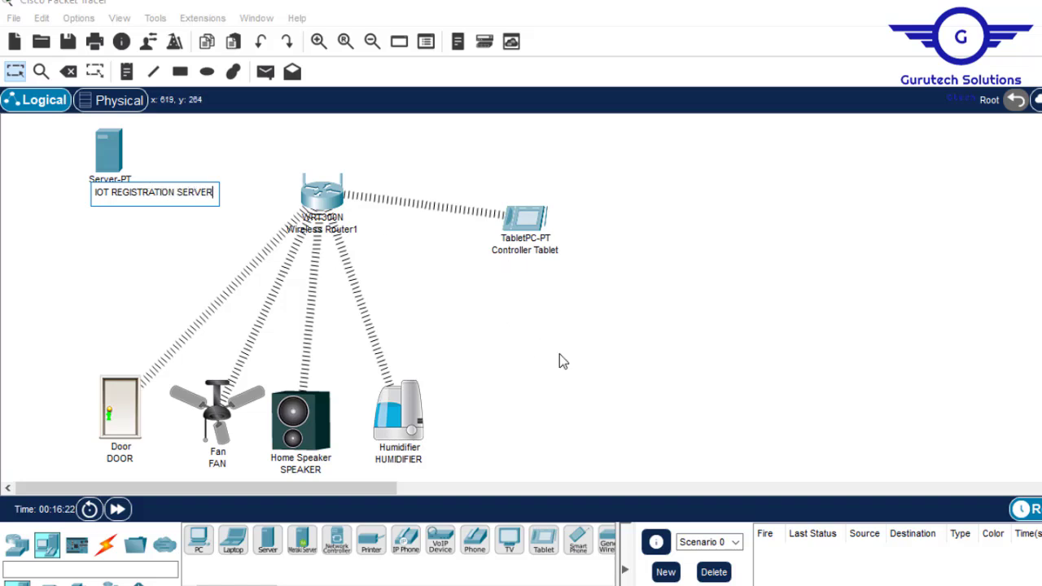
pyautogui.press('Return')
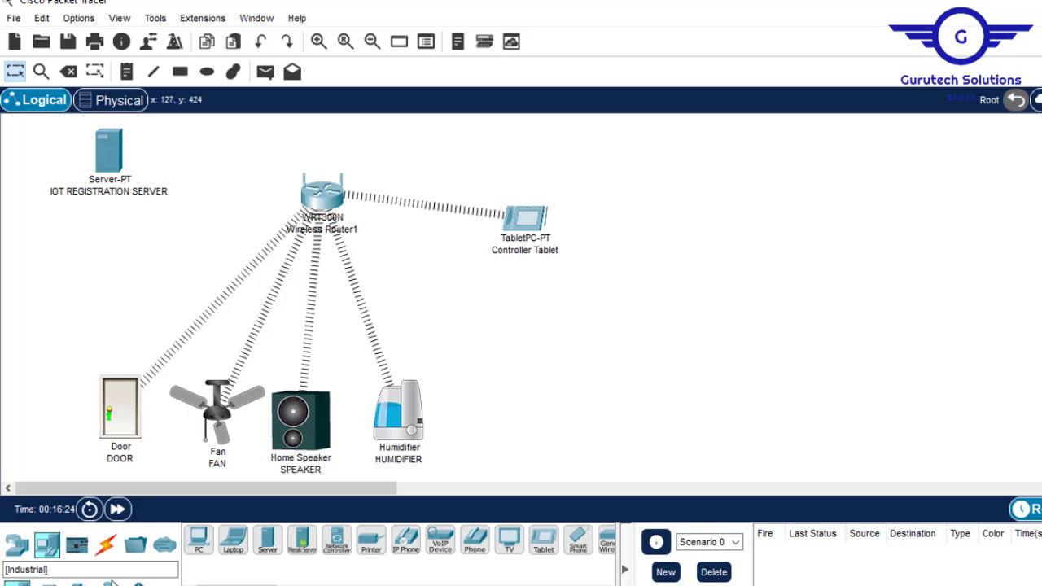
# - Link the IOT REGISTRATION SERVER to Wireless Router1 with an automatic cable
pyautogui.click(104, 547)
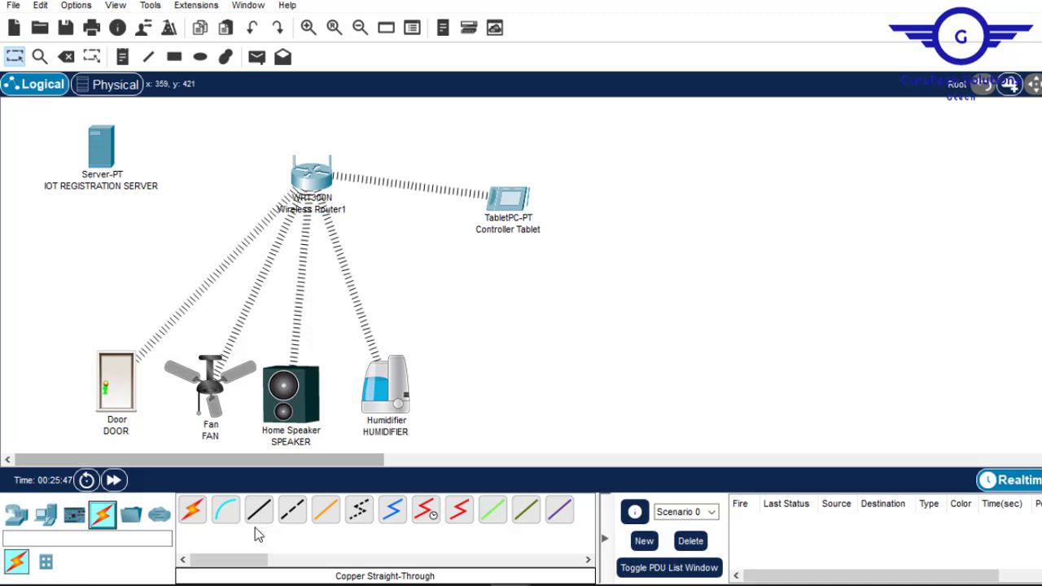
pyautogui.click(189, 507)
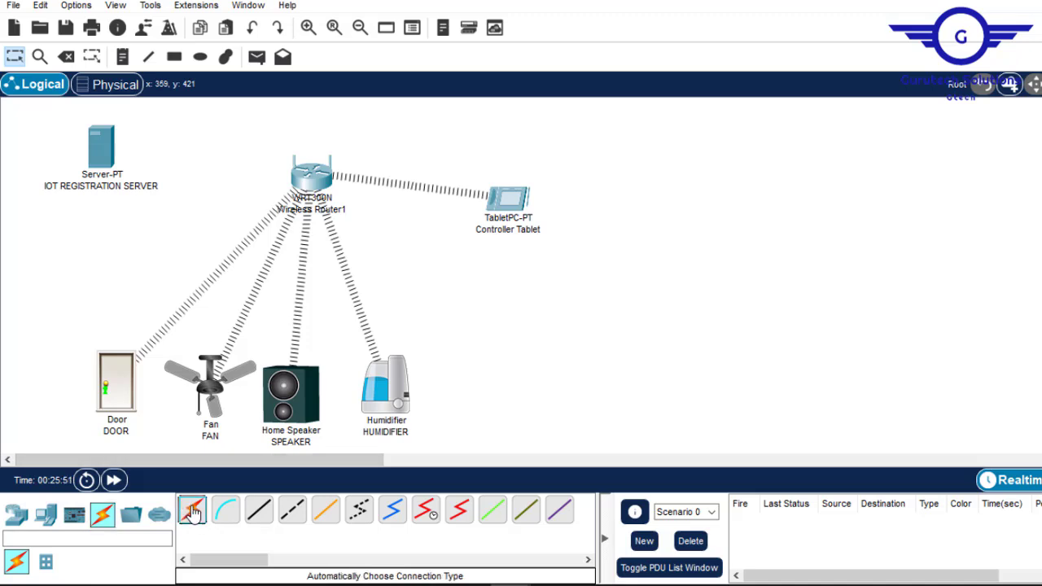
pyautogui.click(104, 147)
pyautogui.click(310, 175)
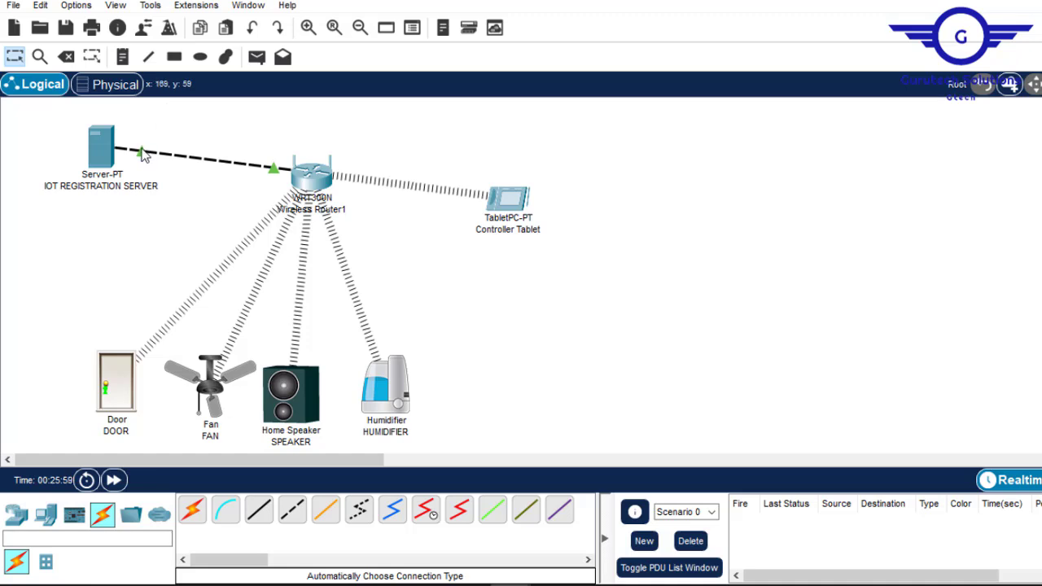
# - Open Wireless Router1's settings window briefly and close it again
pyautogui.moveTo(144, 155)
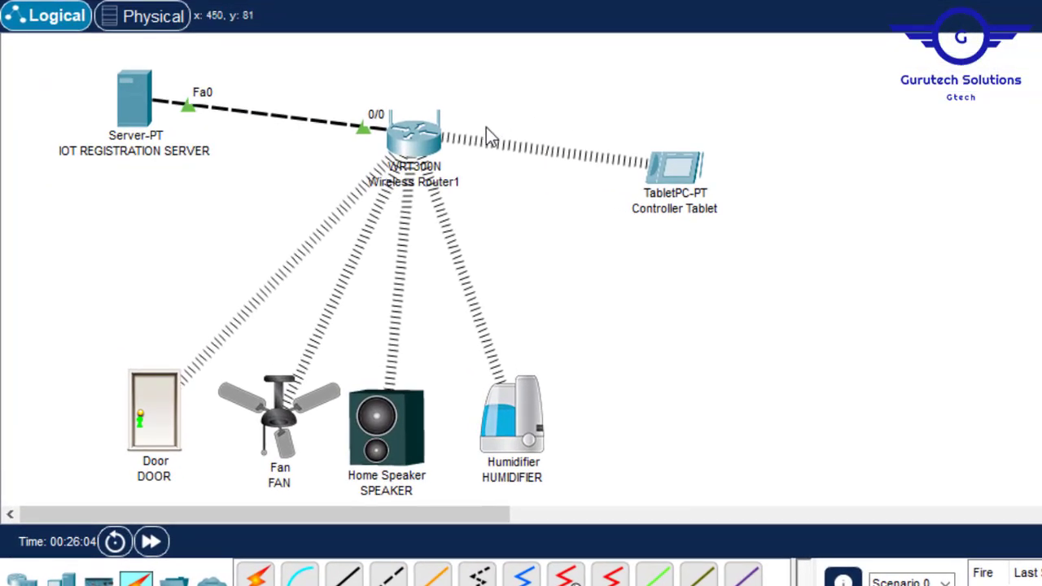
pyautogui.moveTo(411, 145)
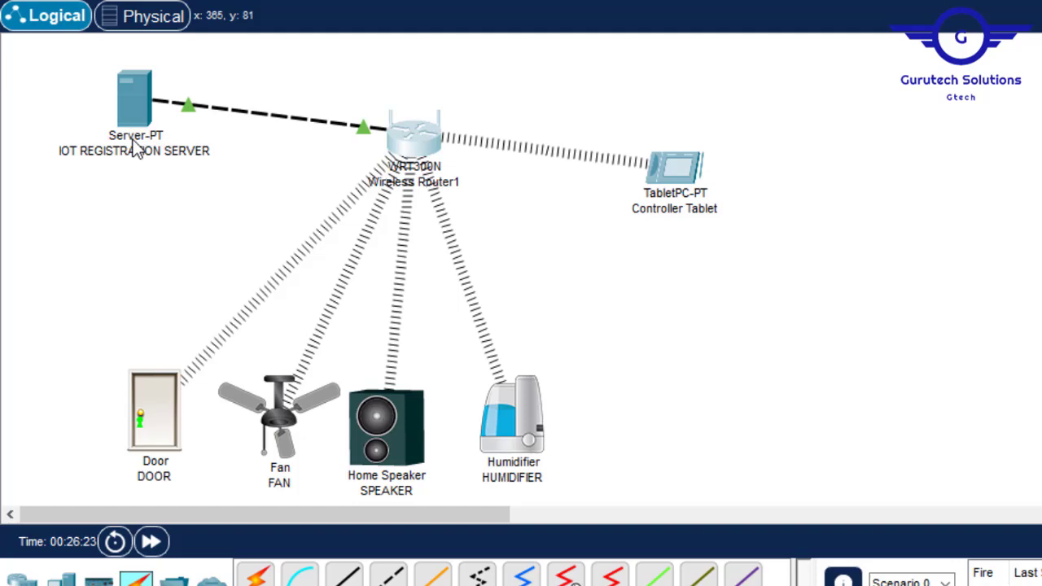
pyautogui.doubleClick(414, 134)
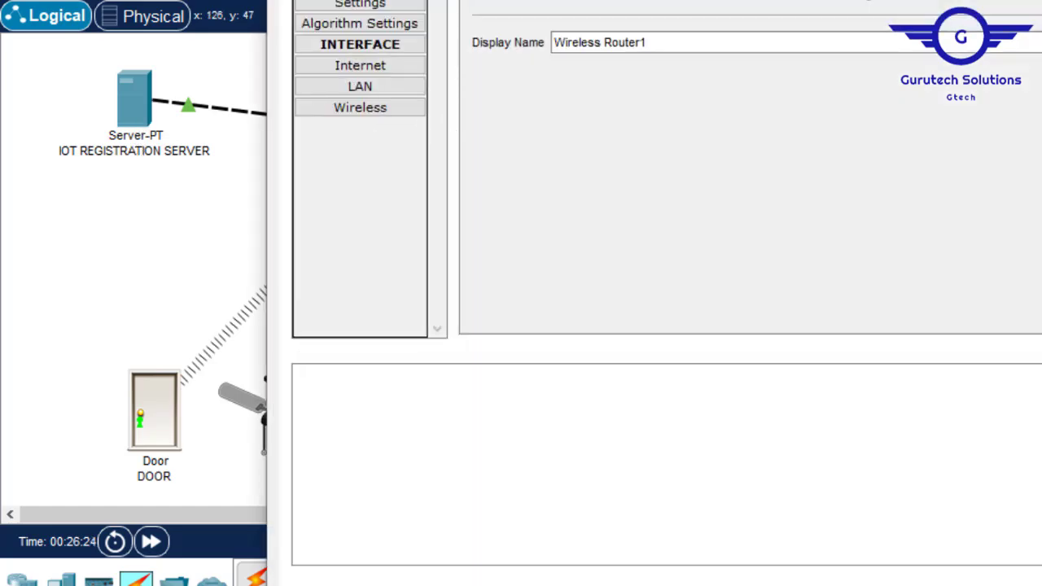
pyautogui.hotkey('alt', 'F4')
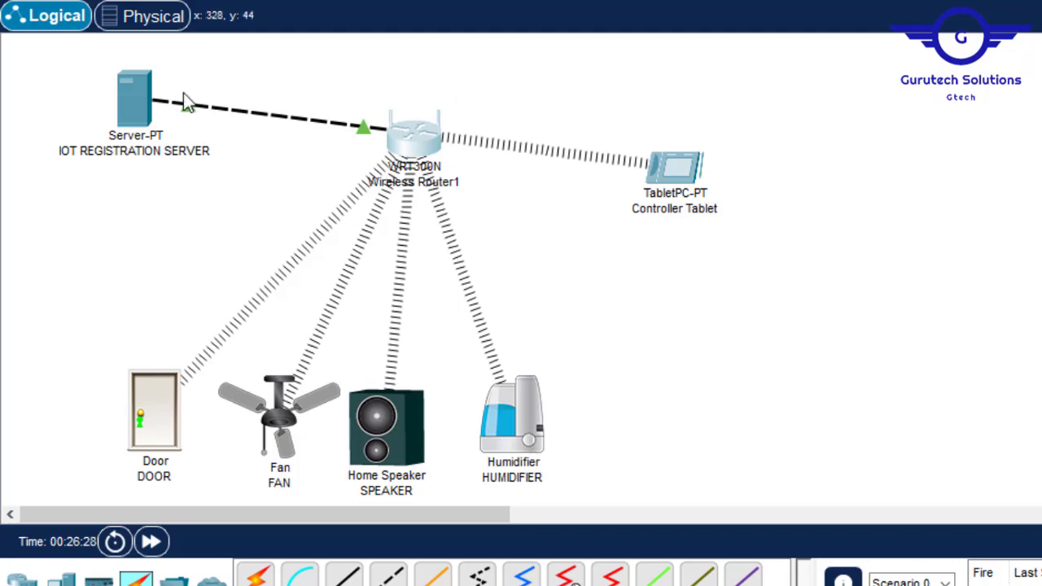
# - Give the server's IP configuration a static address of 192.168.1.10
pyautogui.doubleClick(135, 100)
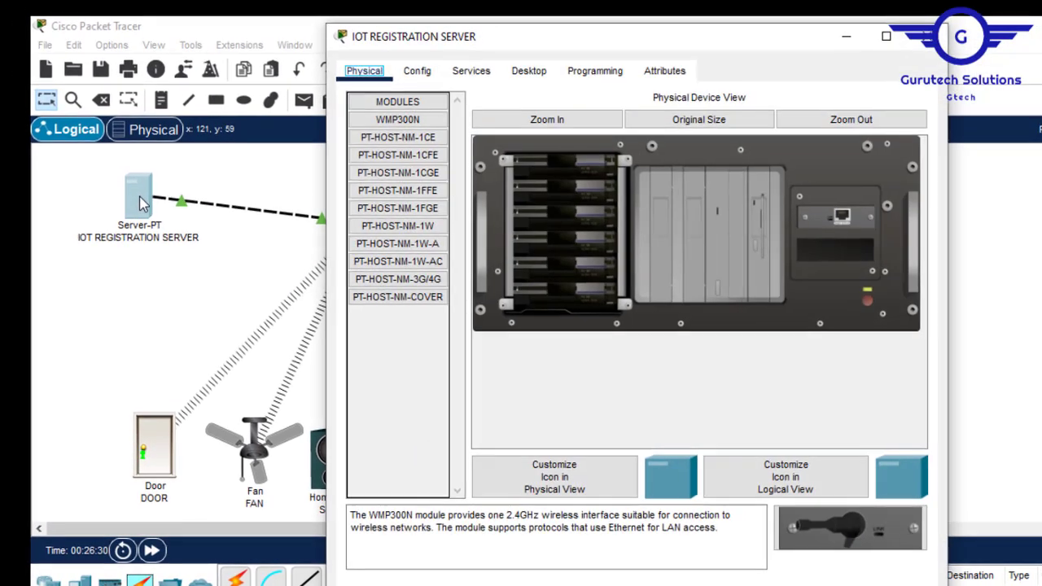
pyautogui.click(527, 72)
pyautogui.click(391, 155)
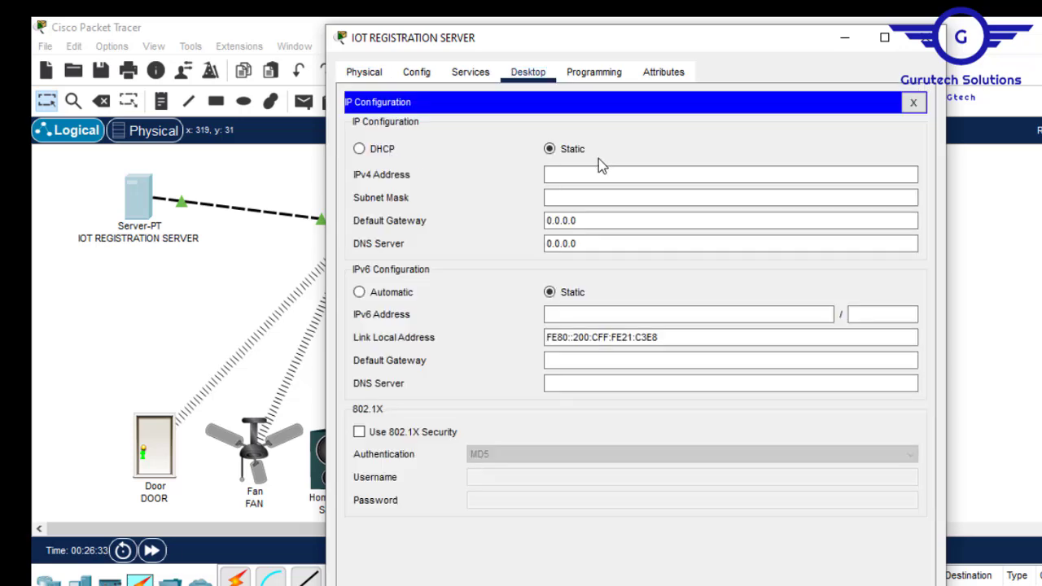
pyautogui.click(563, 175)
pyautogui.write('IOT REGISTRATION SERVER')
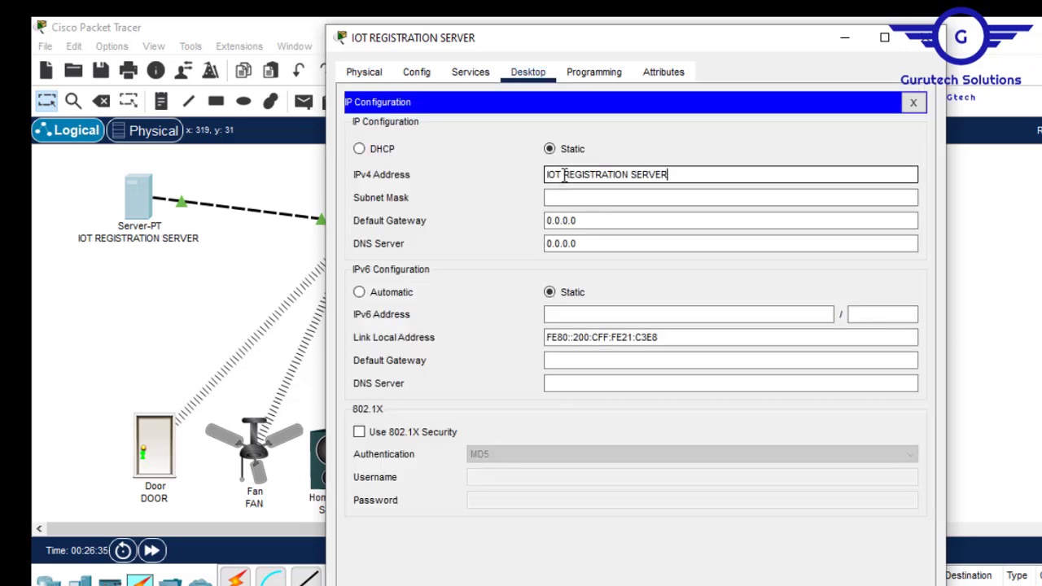
pyautogui.press('BackSpace')
pyautogui.press('BackSpace')
pyautogui.press('BackSpace')
pyautogui.press('BackSpace')
pyautogui.press('BackSpace')
pyautogui.press('BackSpace')
pyautogui.press('BackSpace')
pyautogui.press('BackSpace')
pyautogui.press('BackSpace')
pyautogui.press('BackSpace')
pyautogui.press('BackSpace')
pyautogui.press('BackSpace')
pyautogui.press('BackSpace')
pyautogui.press('BackSpace')
pyautogui.press('BackSpace')
pyautogui.press('BackSpace')
pyautogui.press('BackSpace')
pyautogui.press('BackSpace')
pyautogui.press('BackSpace')
pyautogui.press('BackSpace')
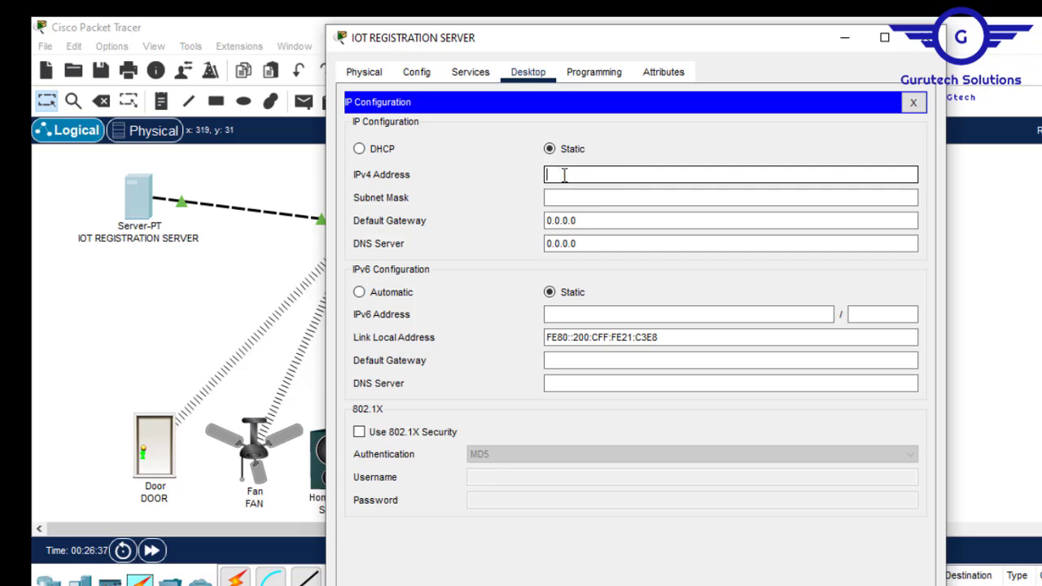
pyautogui.write('192.168.1.10')
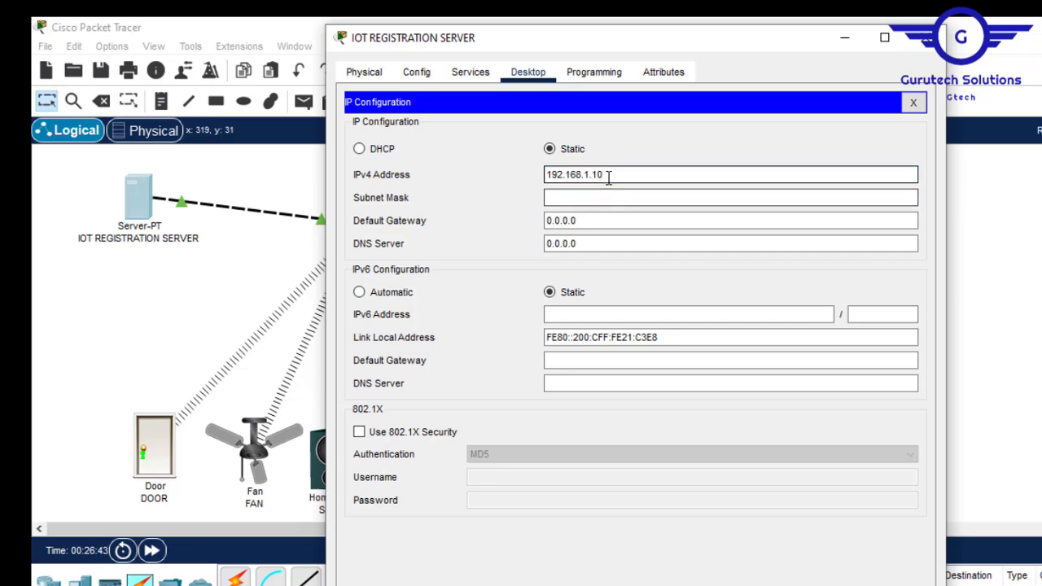
# - Fill in mask 255.255.255.0 and gateway 192.168.1.1, then close the server window
pyautogui.moveTo(608, 177); pyautogui.dragTo(426, 152)
pyautogui.hotkey('ctrl', 'c')
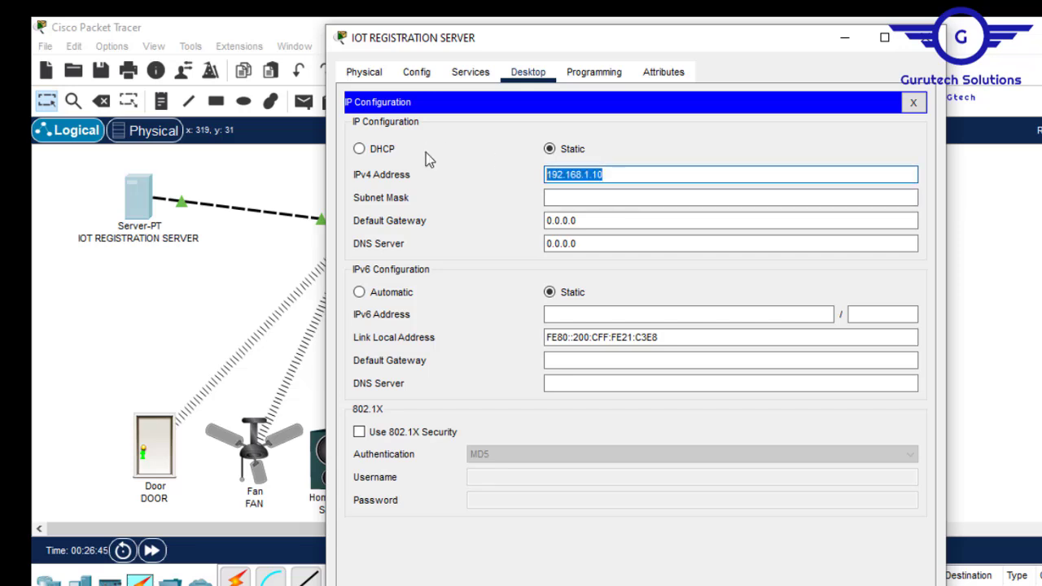
pyautogui.click(590, 199)
pyautogui.moveTo(594, 222); pyautogui.dragTo(442, 222)
pyautogui.hotkey('ctrl', 'v')
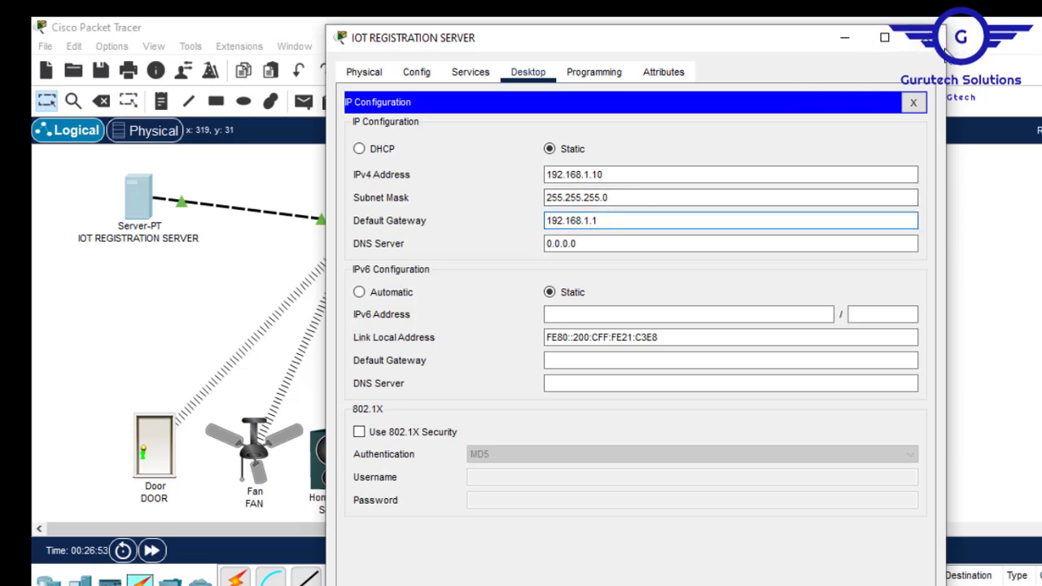
pyautogui.click(928, 38)
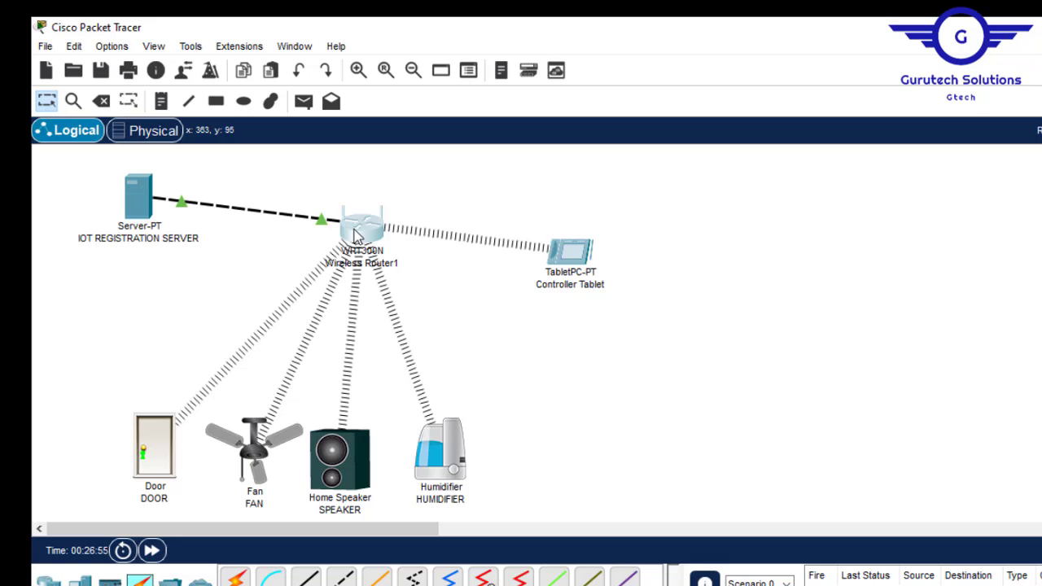
pyautogui.click(355, 232)
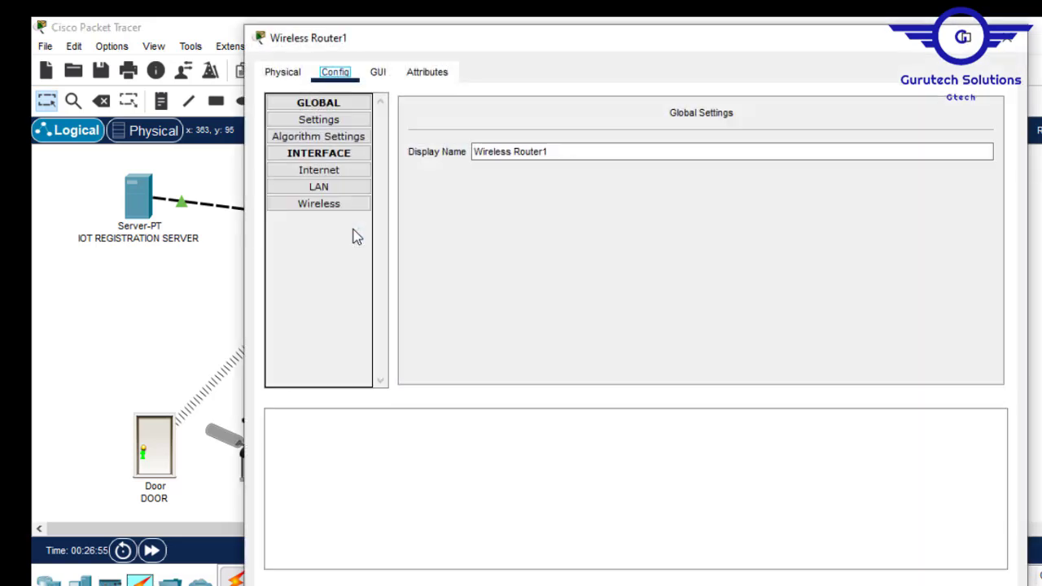
pyautogui.click(344, 174)
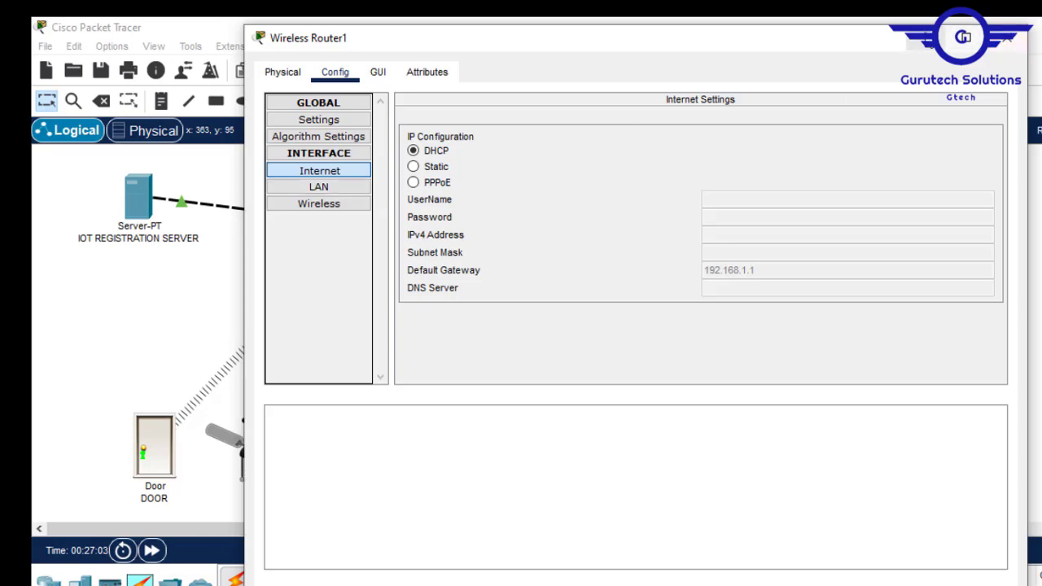
pyautogui.click(922, 45)
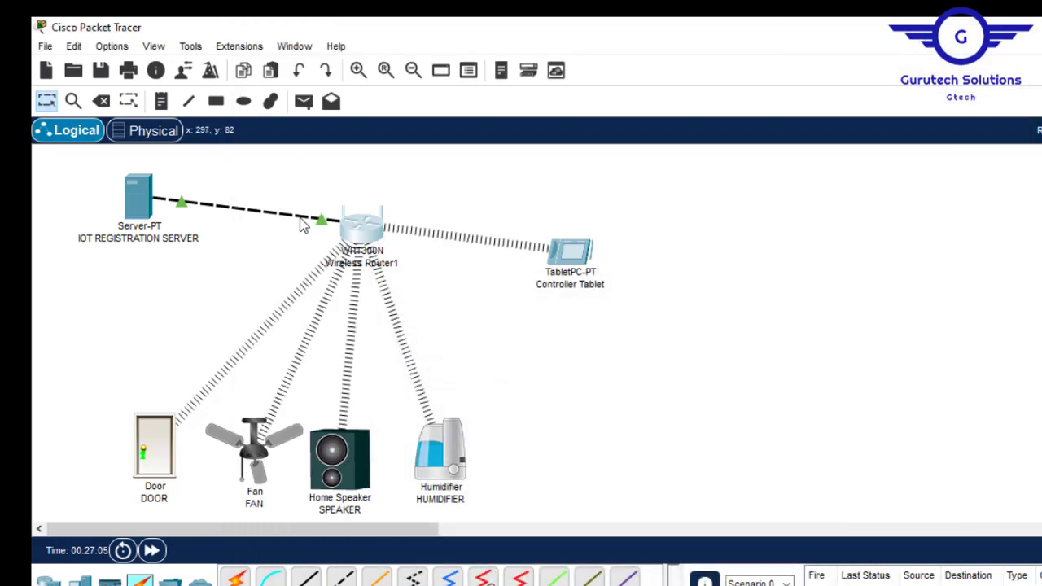
pyautogui.click(348, 228)
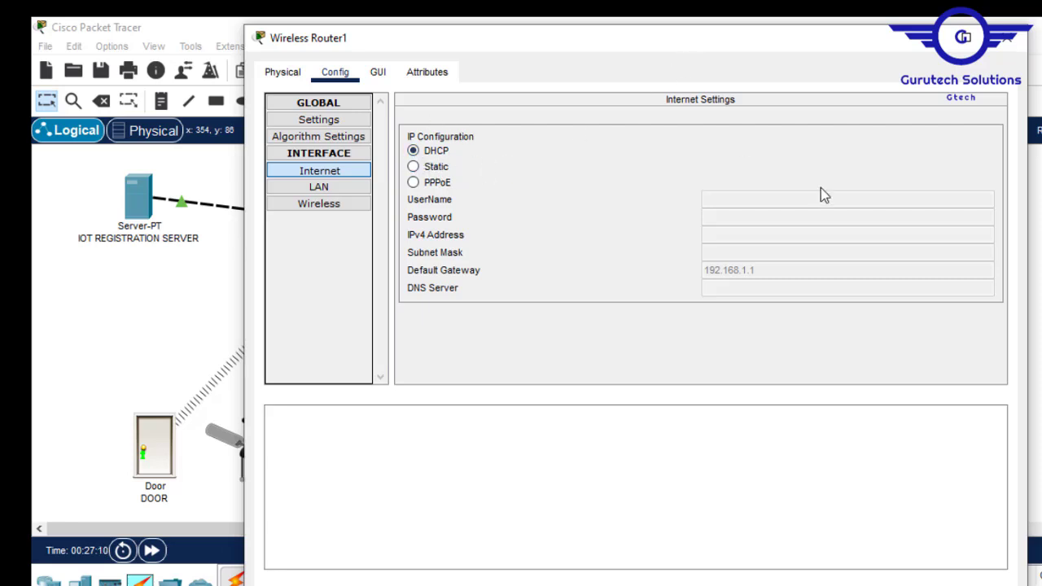
pyautogui.click(1009, 38)
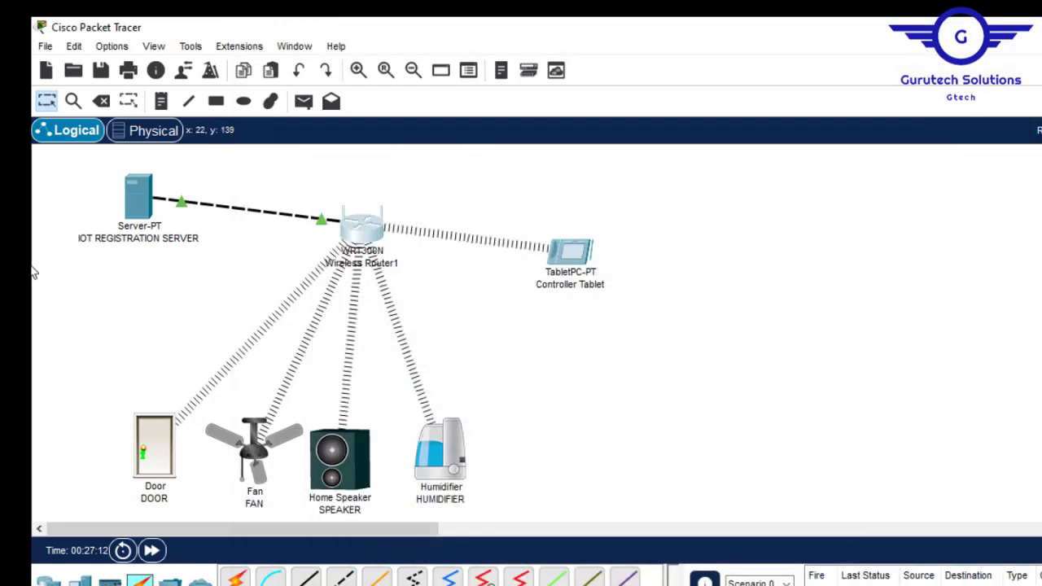
# - Turn on the server's DHCP service and set the pool gateway to 192.168.1.1
pyautogui.click(137, 193)
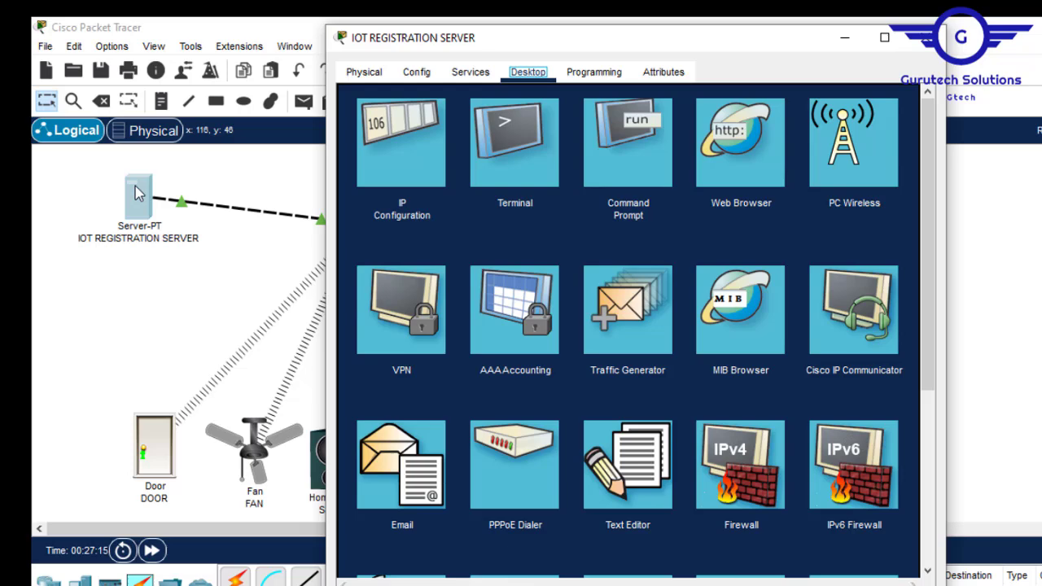
pyautogui.click(480, 73)
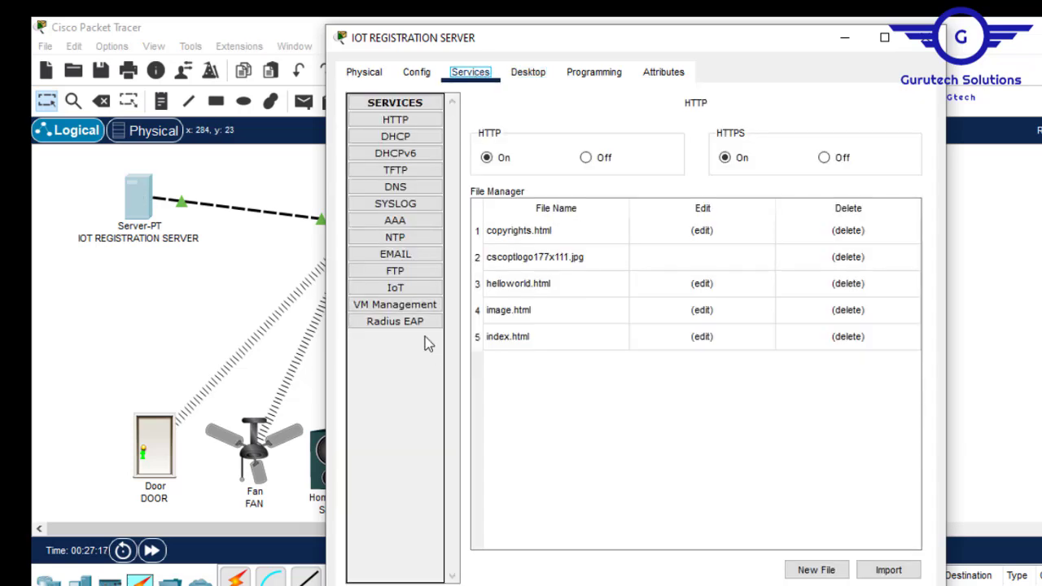
pyautogui.click(407, 136)
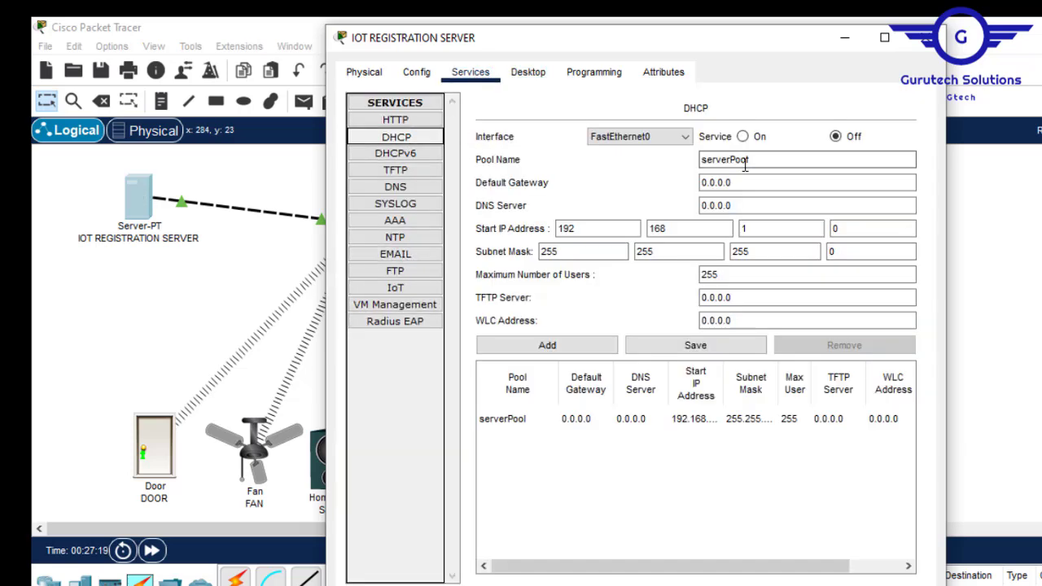
pyautogui.click(742, 137)
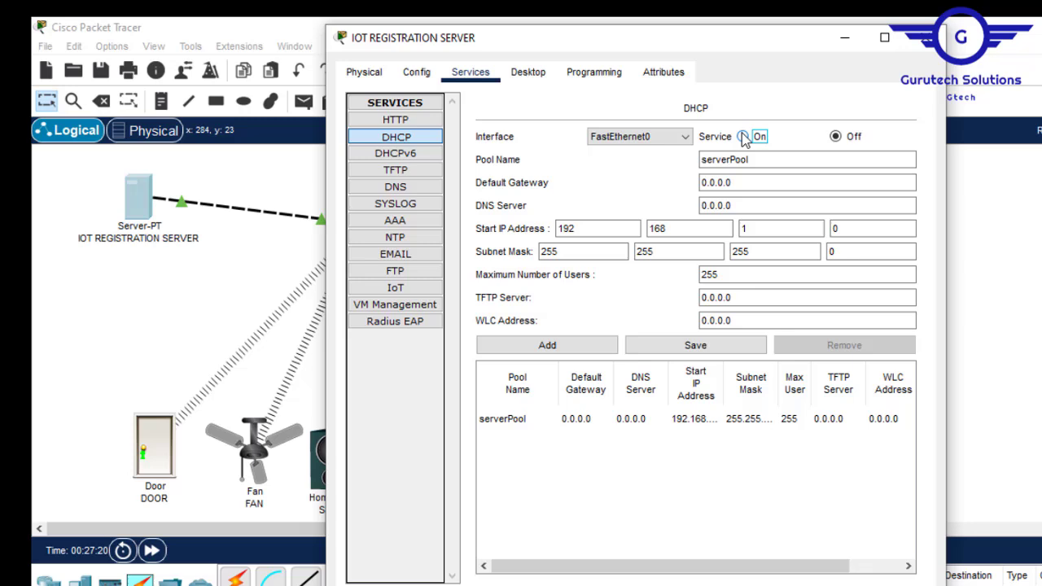
pyautogui.click(732, 182)
pyautogui.hotkey('ctrl', 'a')
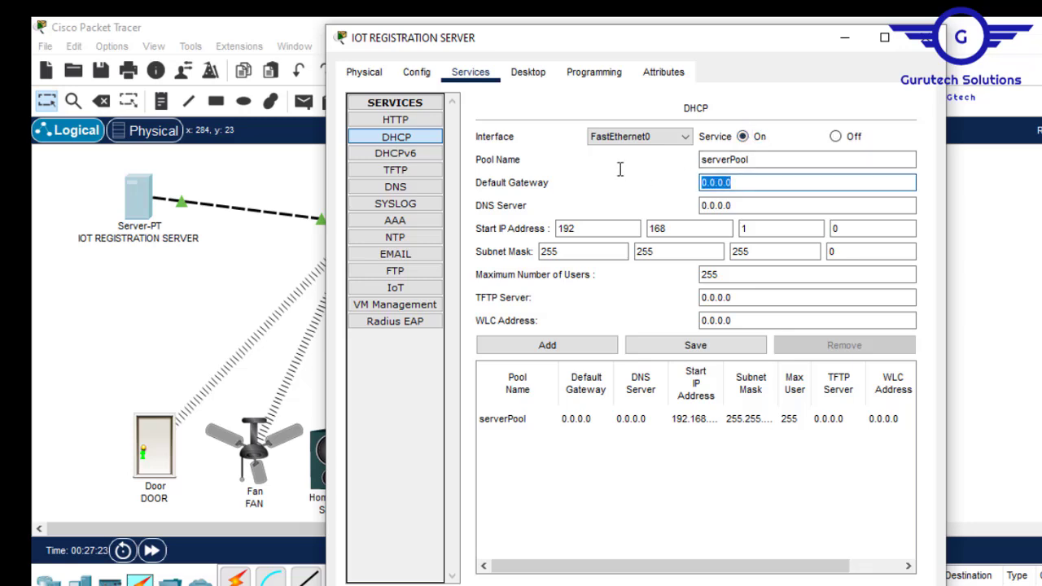
pyautogui.hotkey('ctrl', 'v')
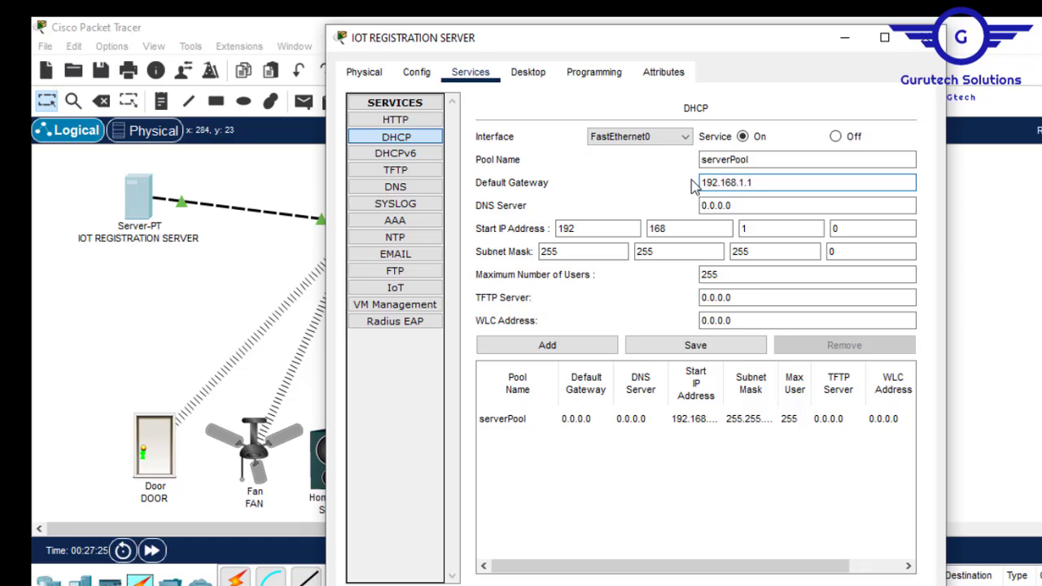
# - Set DNS 192.168.1.10, start address 192.168.1.11 and 245 users, and save serverPool
pyautogui.click(755, 204)
pyautogui.hotkey('ctrl', 'a')
pyautogui.hotkey('ctrl', 'v')
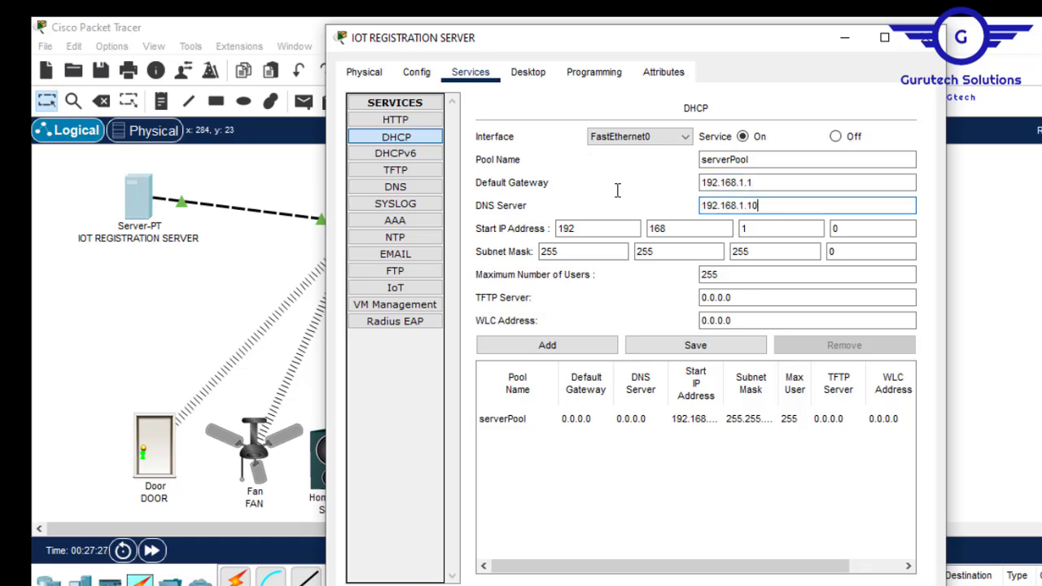
pyautogui.click(864, 228)
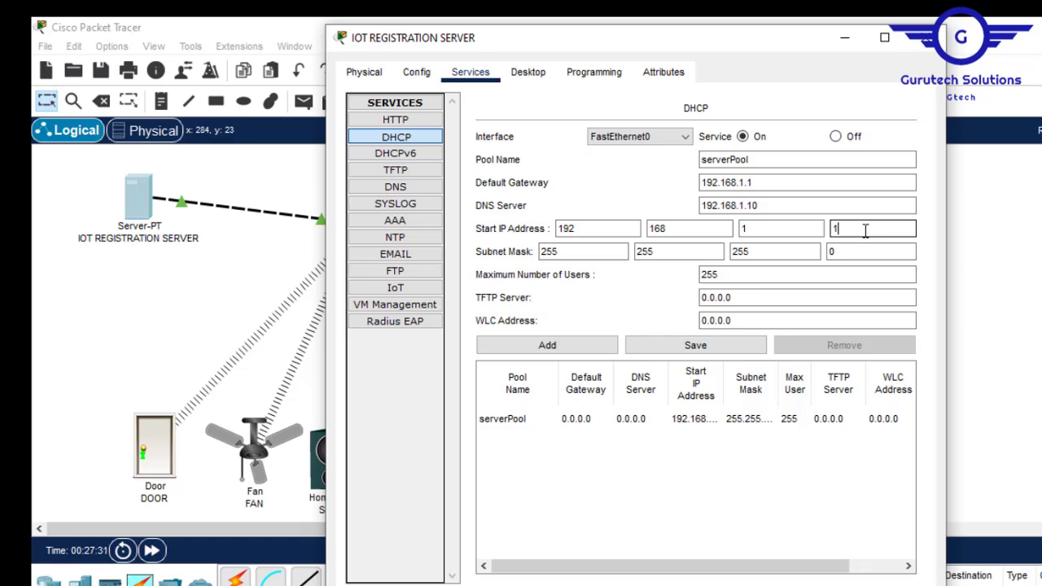
pyautogui.write('11')
pyautogui.doubleClick(763, 276)
pyautogui.write('245')
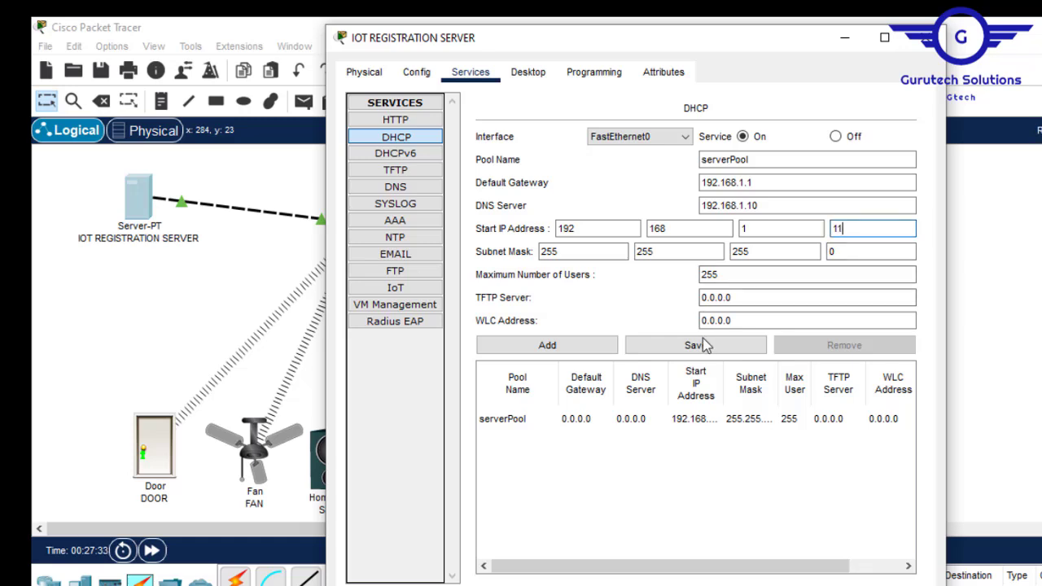
pyautogui.click(706, 347)
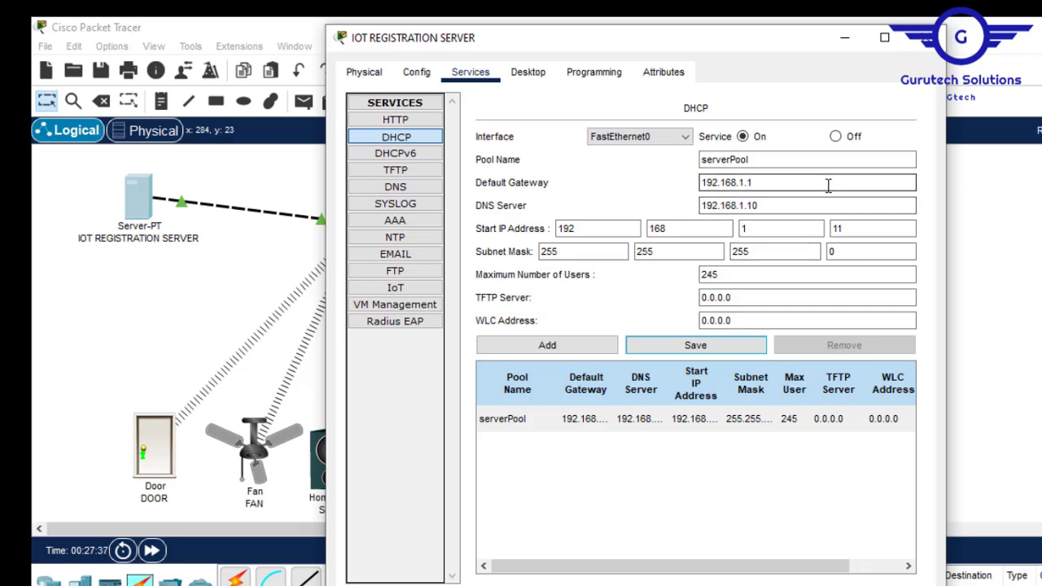
# - Make Wireless Router1's Internet interface lease 192.168.1.12 from the server by re-selecting DHCP
pyautogui.click(932, 41)
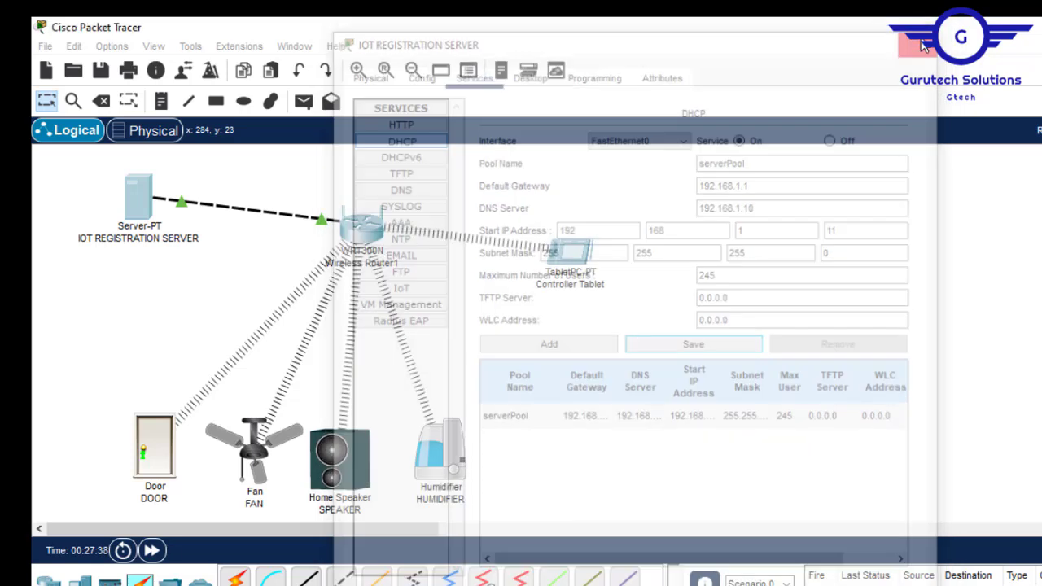
pyautogui.click(366, 232)
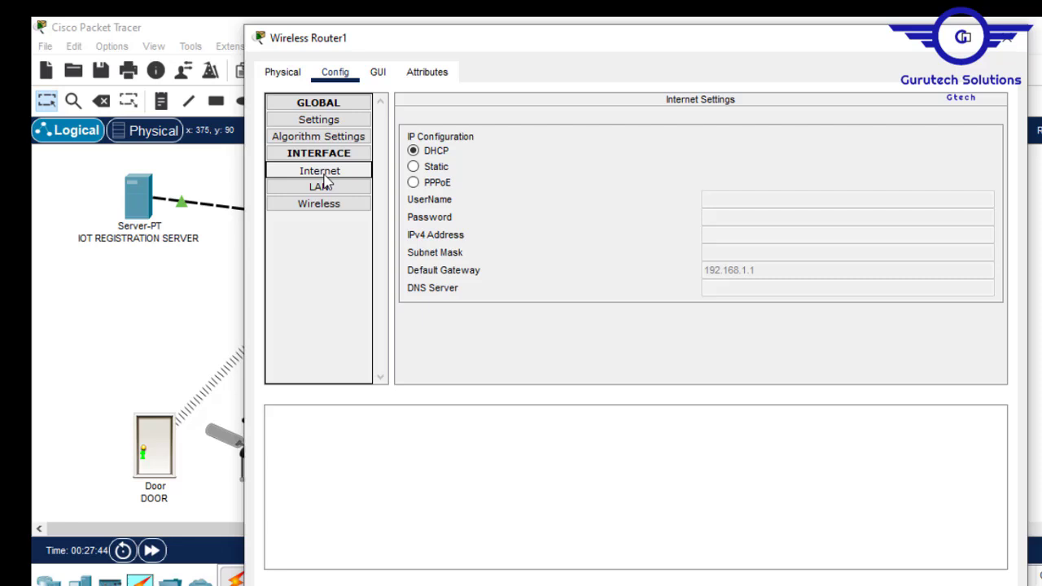
pyautogui.click(355, 174)
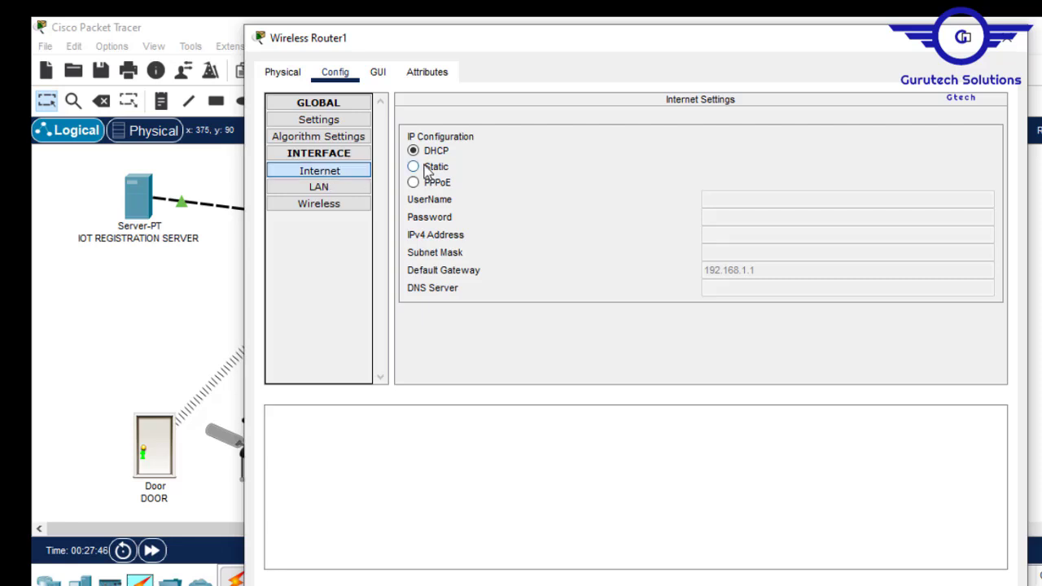
pyautogui.click(428, 168)
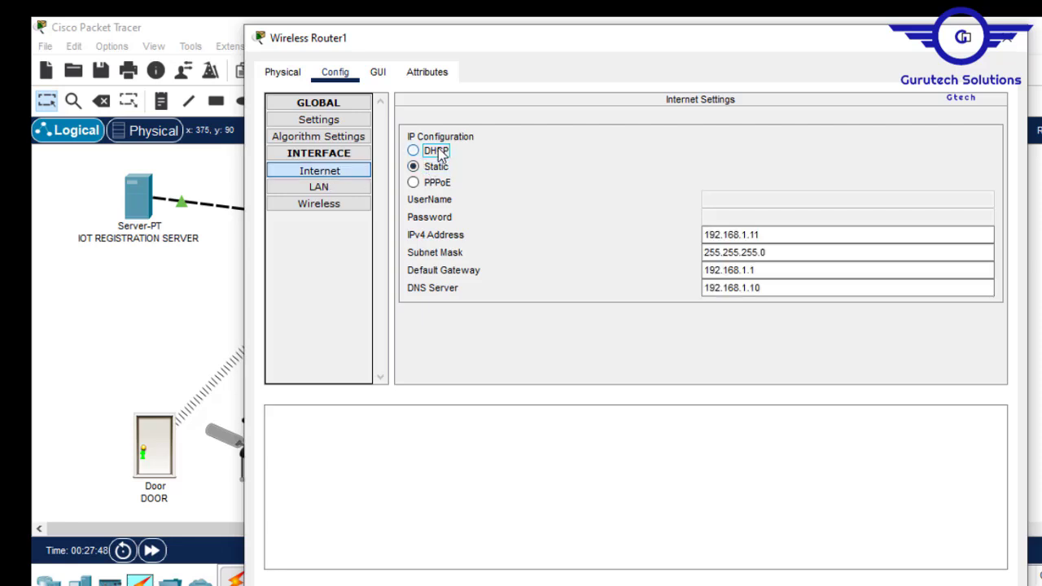
pyautogui.click(438, 152)
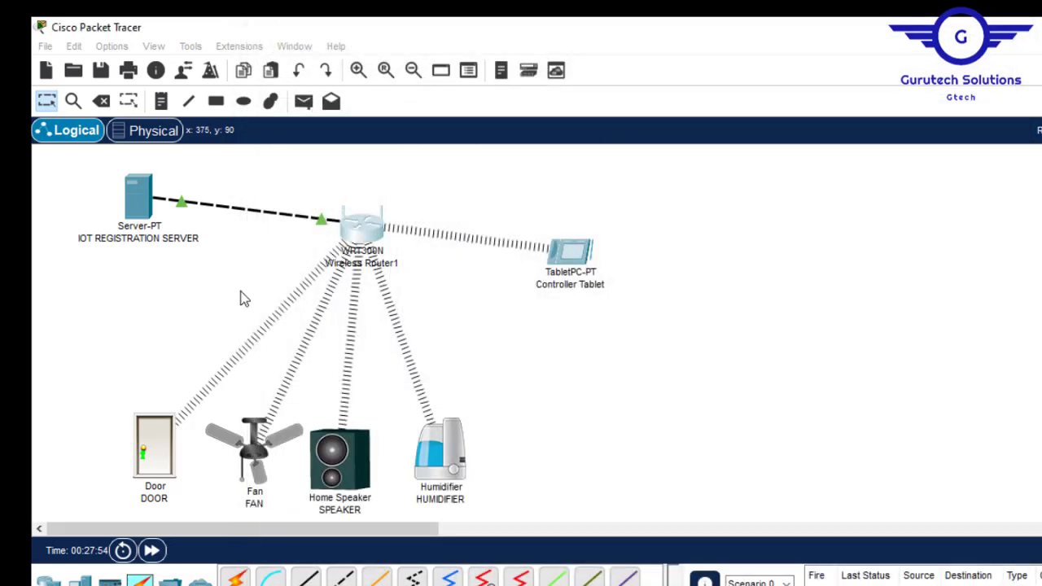
pyautogui.click(1009, 37)
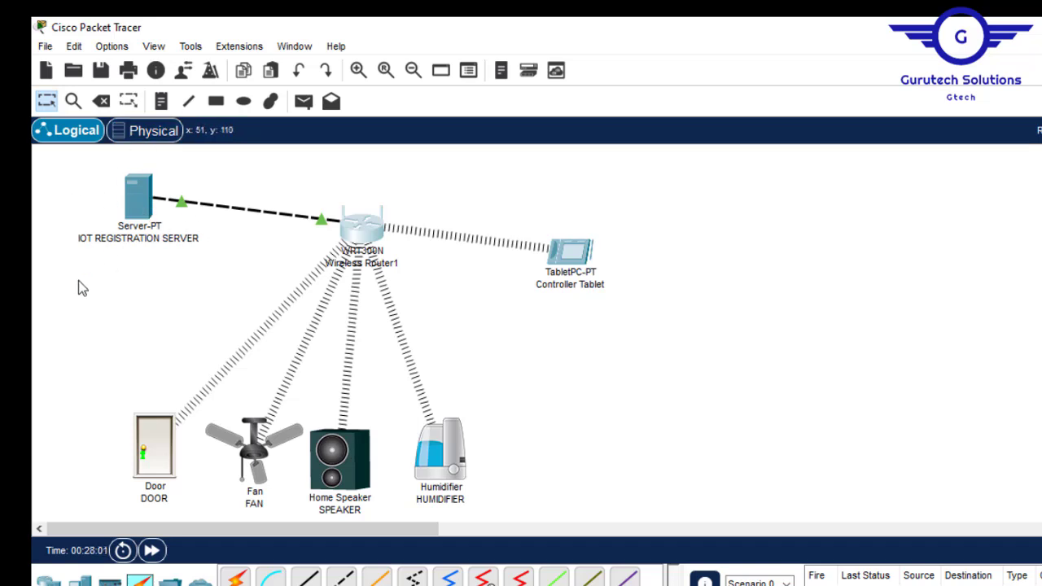
# - Switch the IOT REGISTRATION SERVER's IoT service On, then show its Desktop applications
pyautogui.click(136, 203)
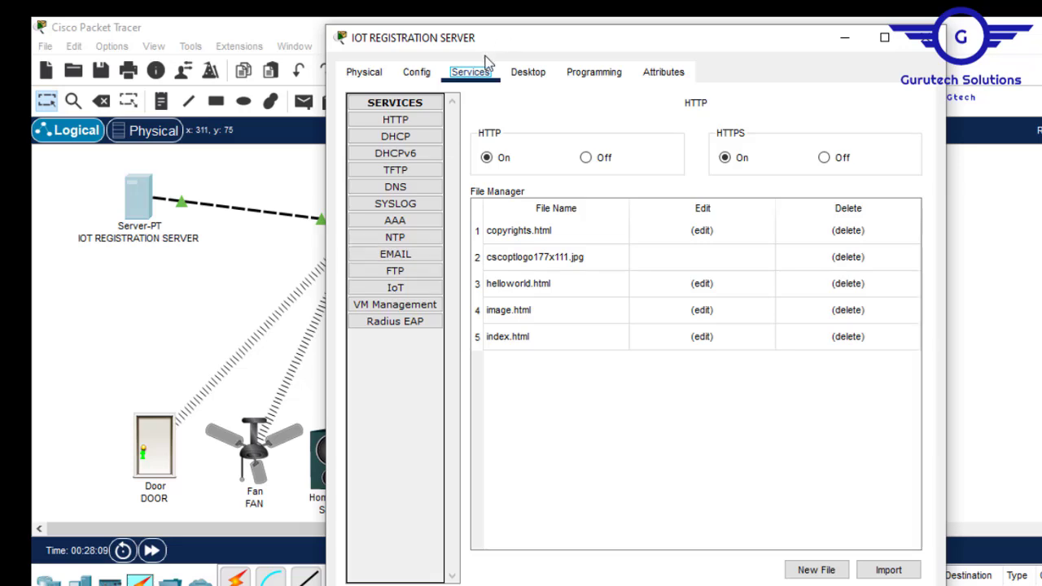
pyautogui.click(395, 291)
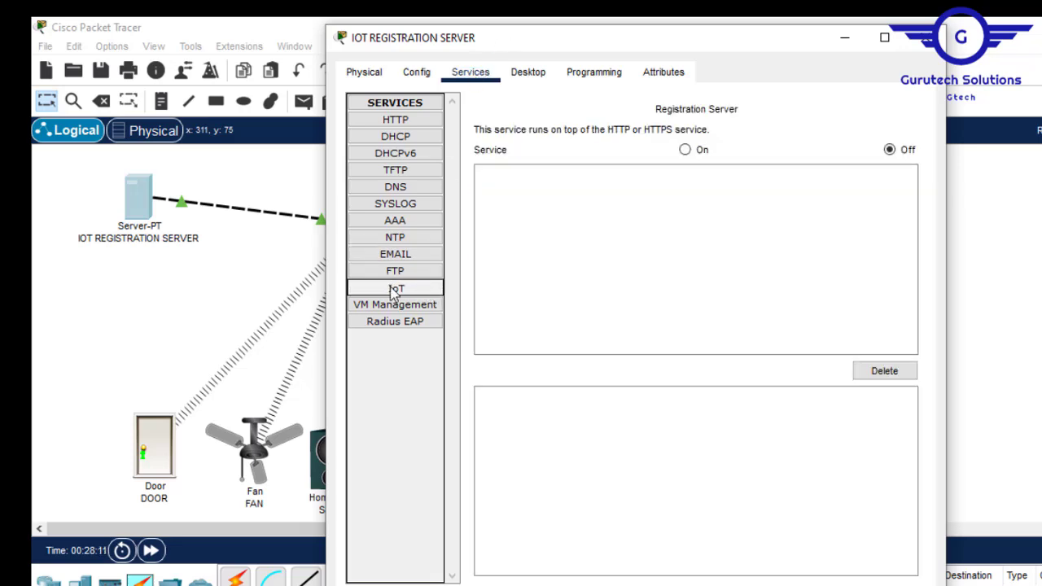
pyautogui.click(685, 151)
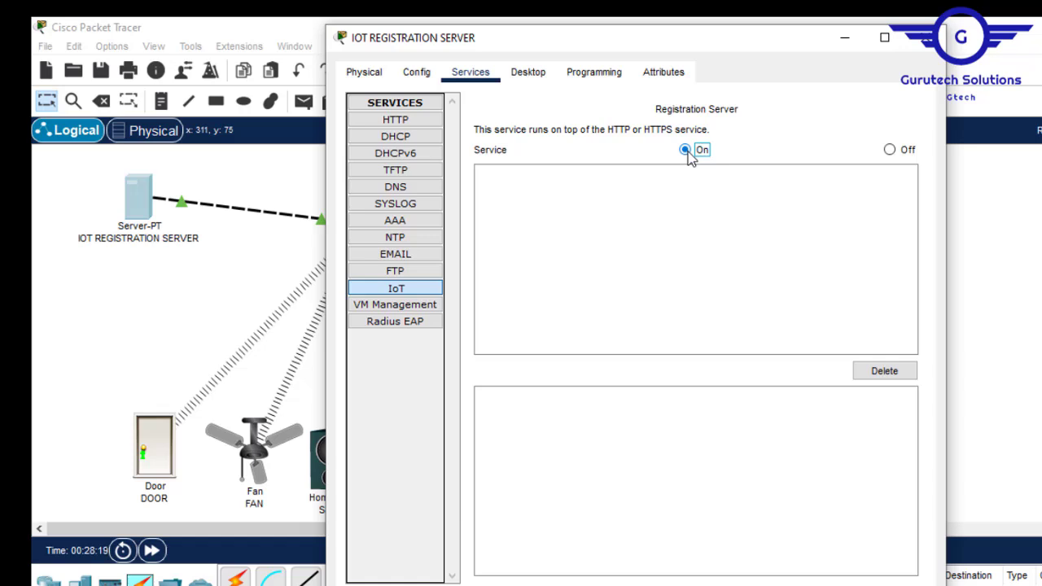
pyautogui.click(536, 78)
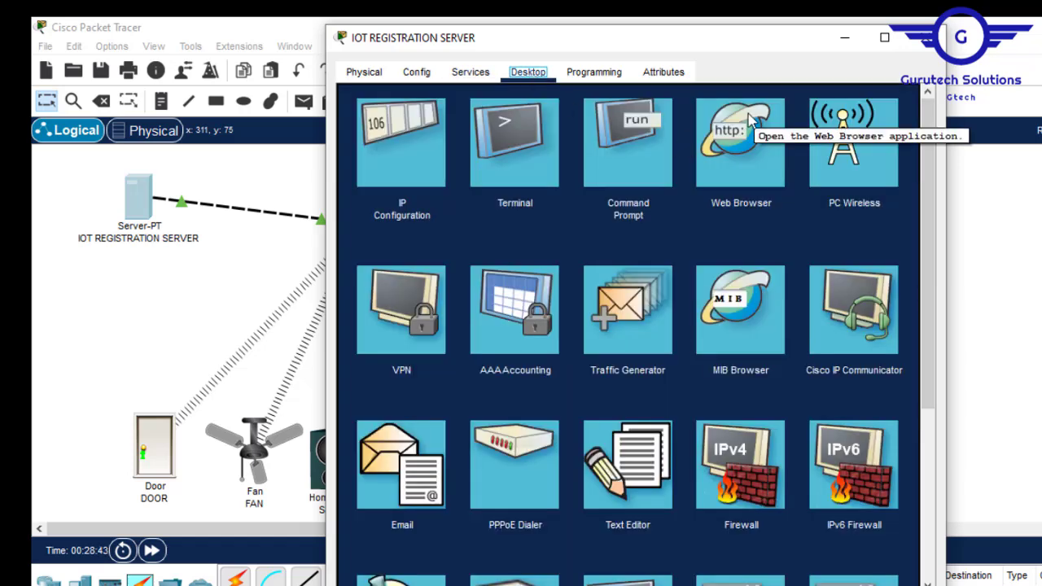
pyautogui.click(738, 151)
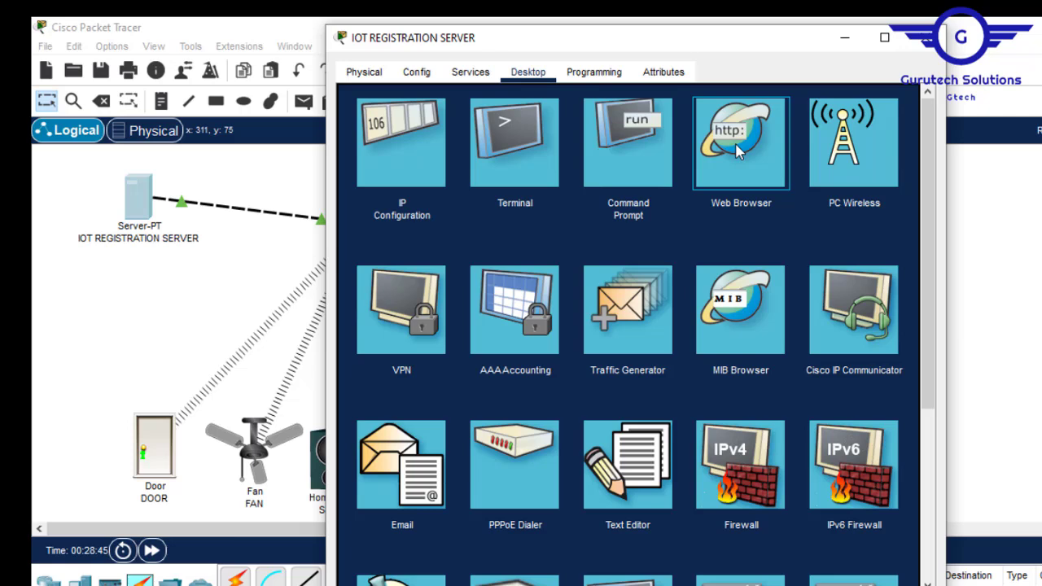
pyautogui.click(738, 151)
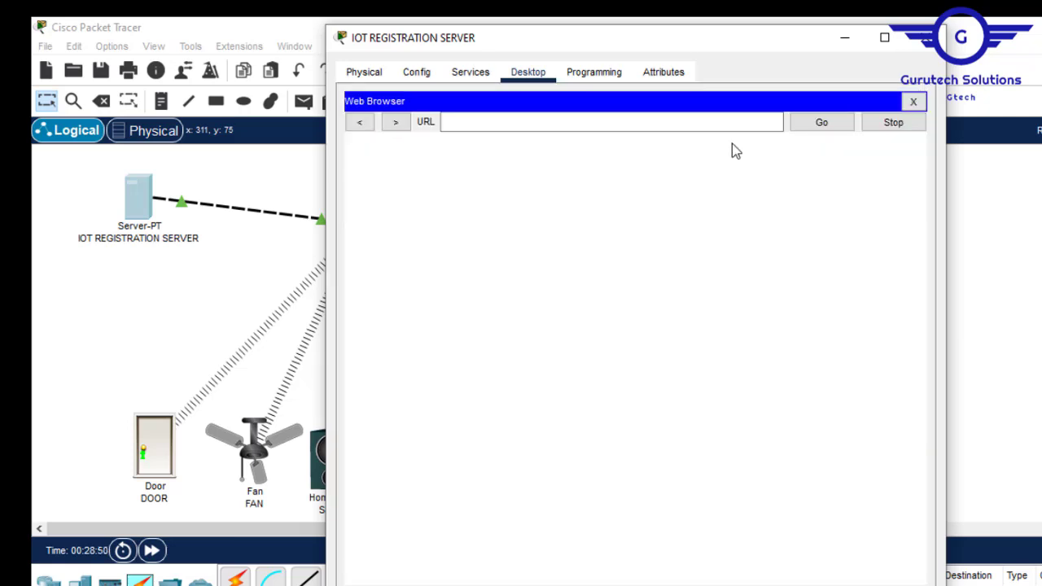
pyautogui.click(472, 120)
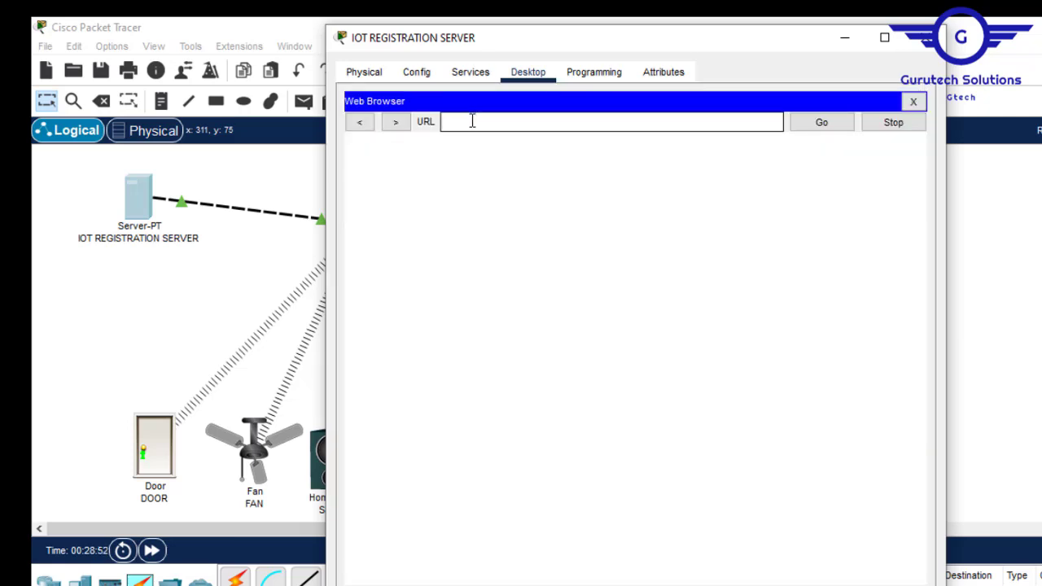
pyautogui.write('192.168.1.10')
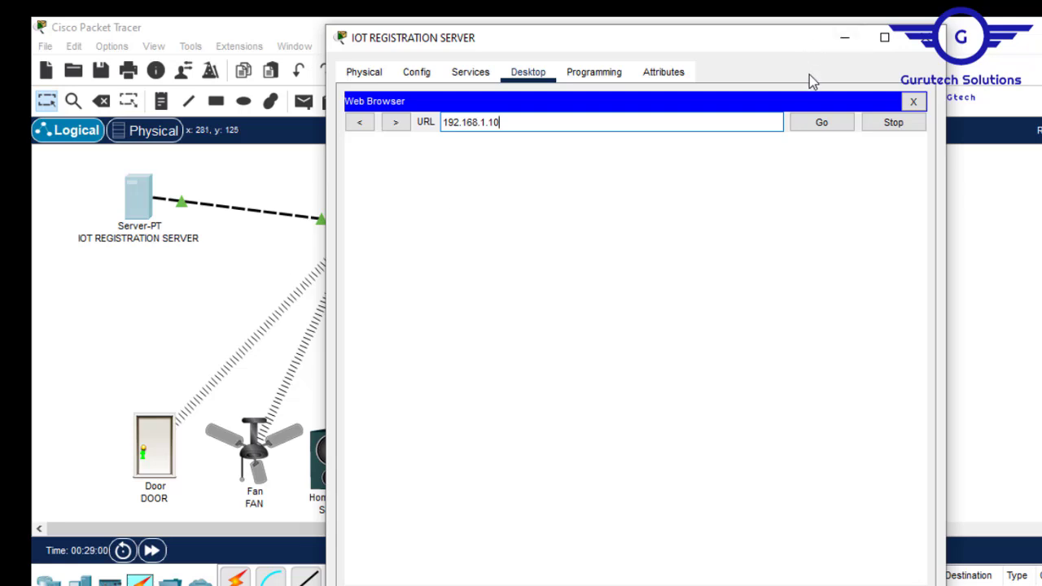
pyautogui.click(824, 133)
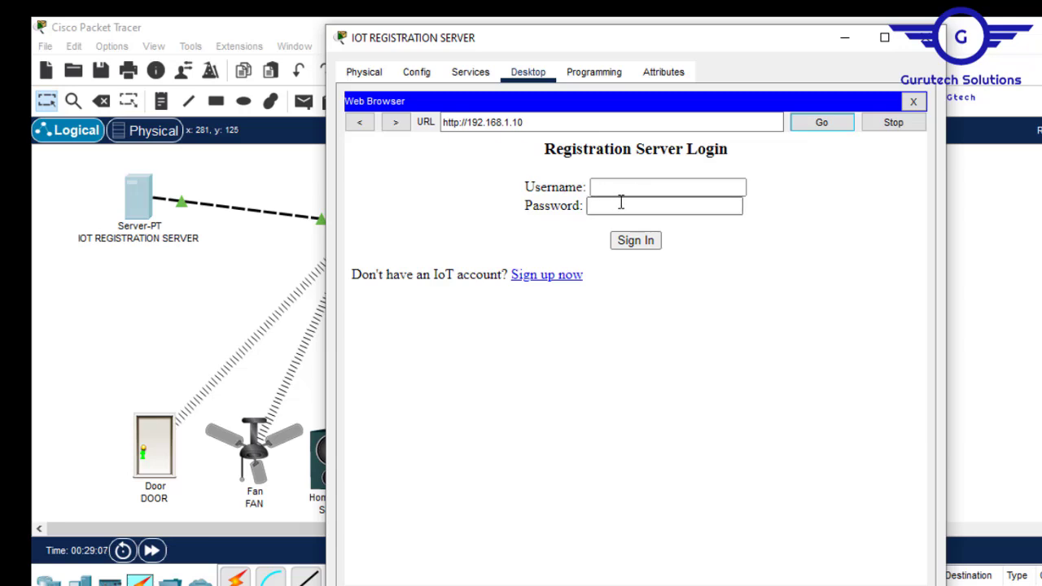
# - Sign up a new account with a username and password, then put the server window away
pyautogui.click(548, 276)
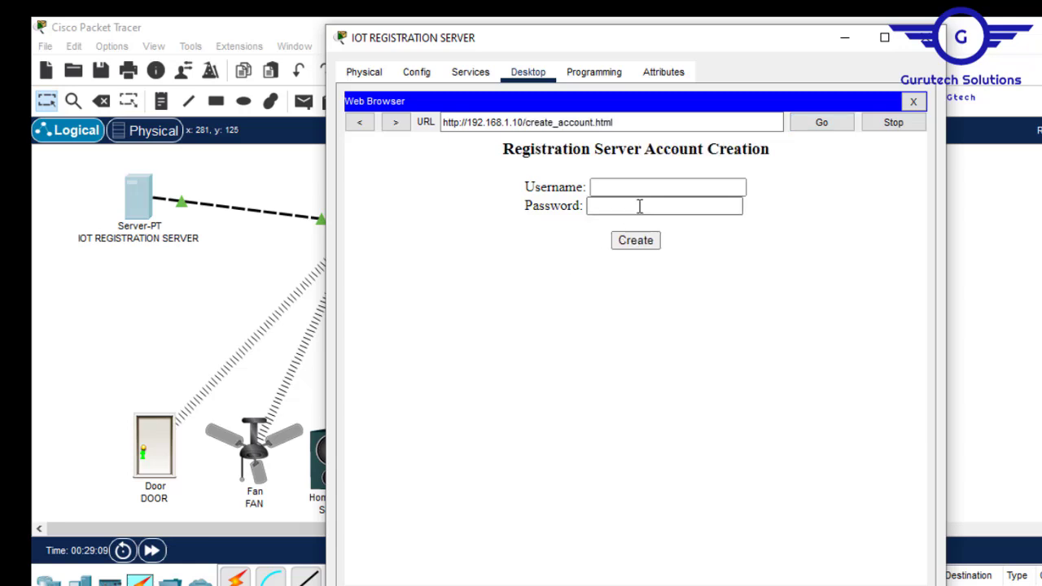
pyautogui.click(622, 190)
pyautogui.write('ad')
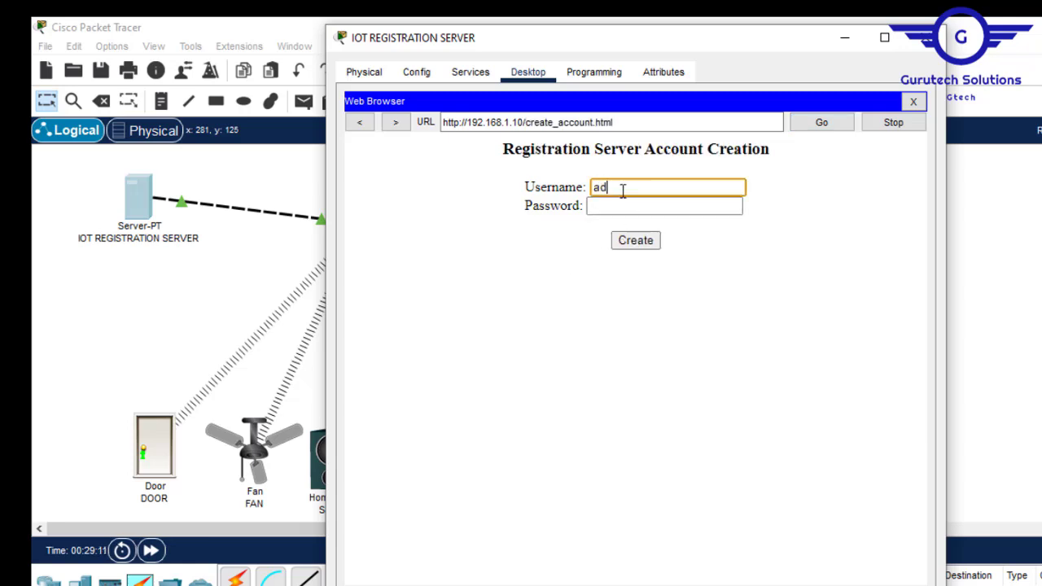
pyautogui.write('min')
pyautogui.click(596, 207)
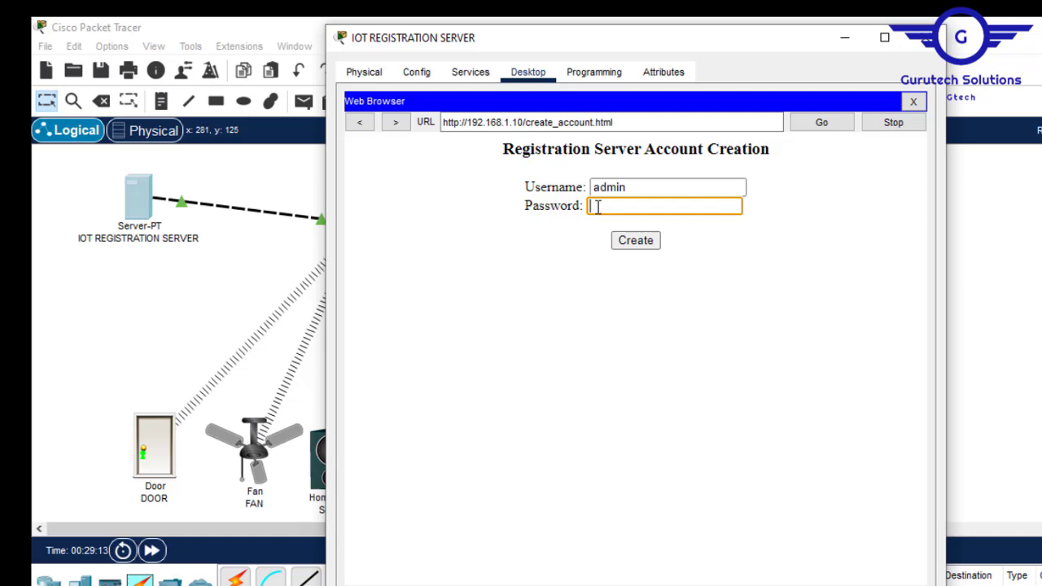
pyautogui.write('admin')
pyautogui.click(649, 243)
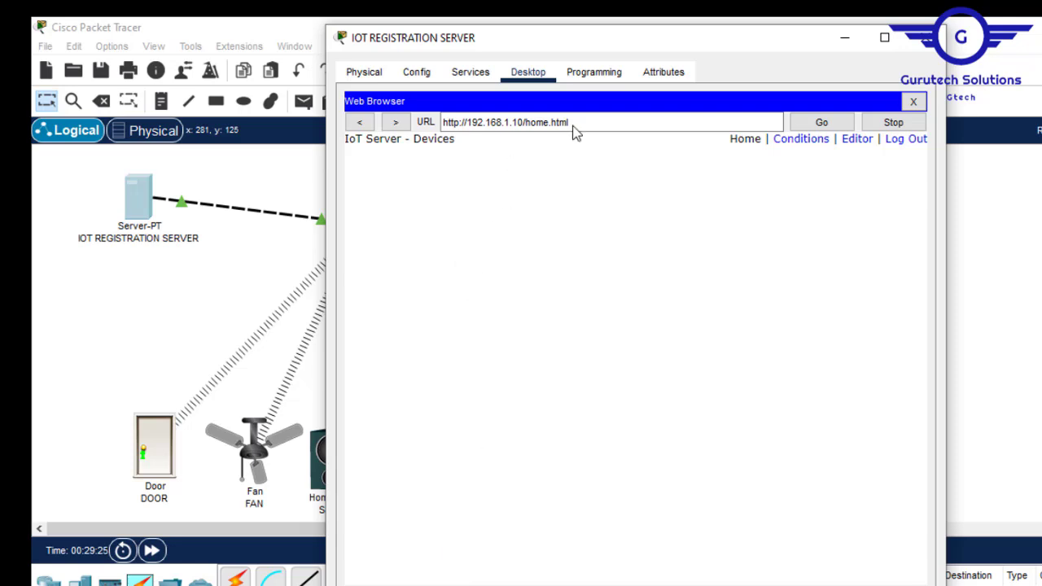
pyautogui.click(847, 40)
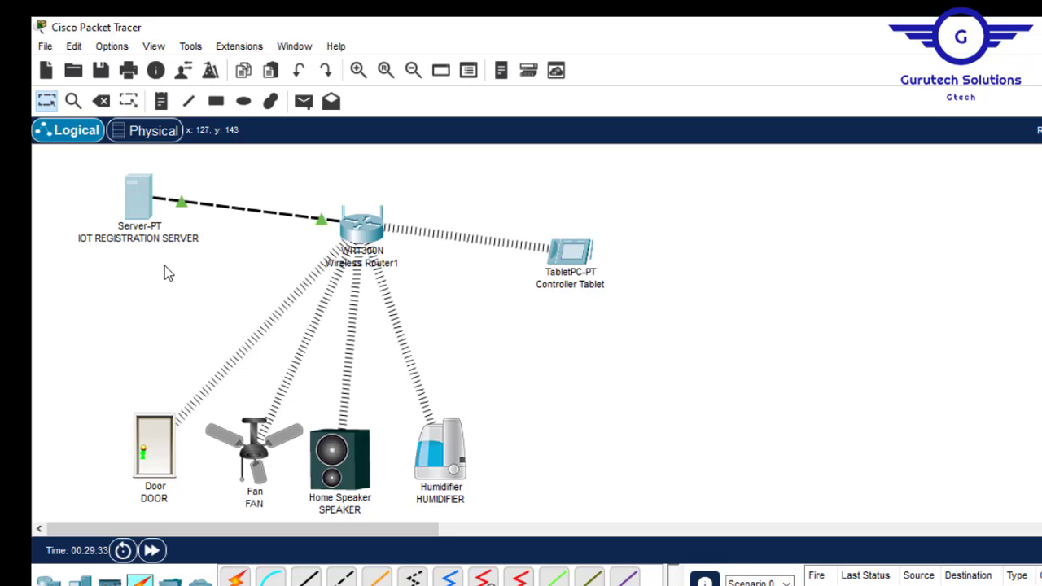
# - Point the Door's IoT Server setting to Remote Server at 192.168.1.10
pyautogui.click(157, 433)
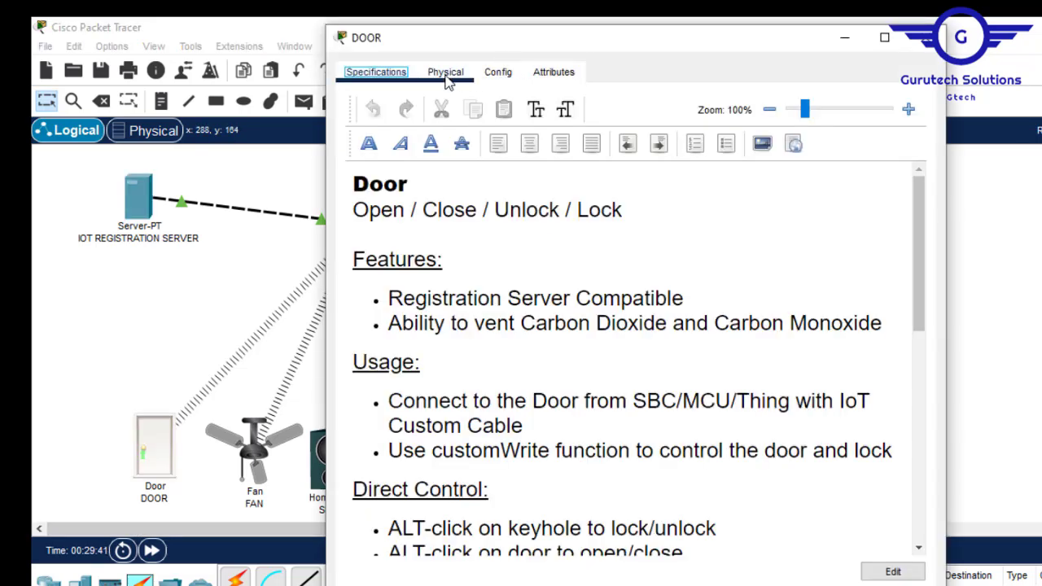
pyautogui.click(512, 74)
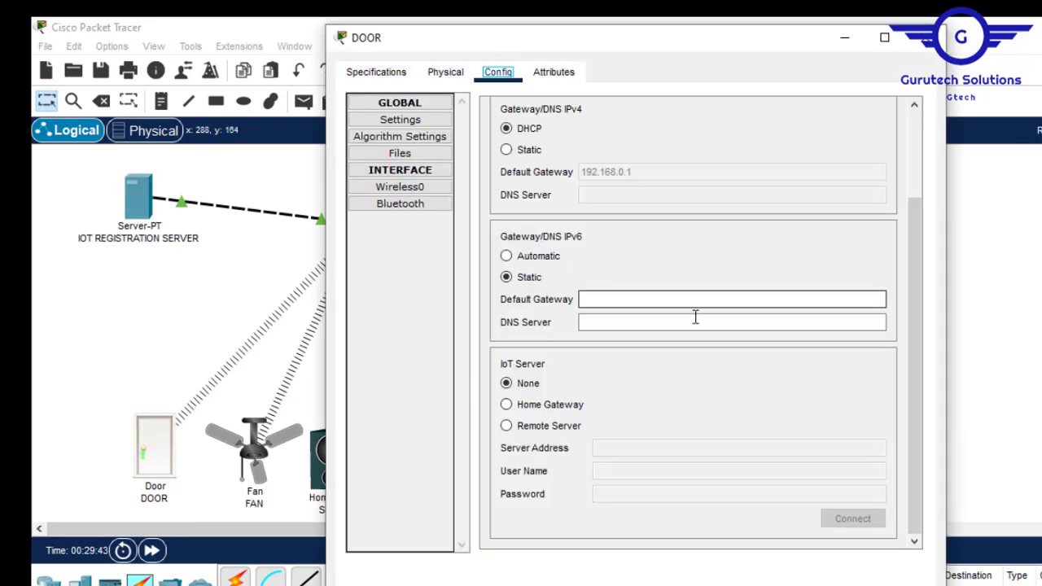
pyautogui.click(505, 426)
pyautogui.click(602, 447)
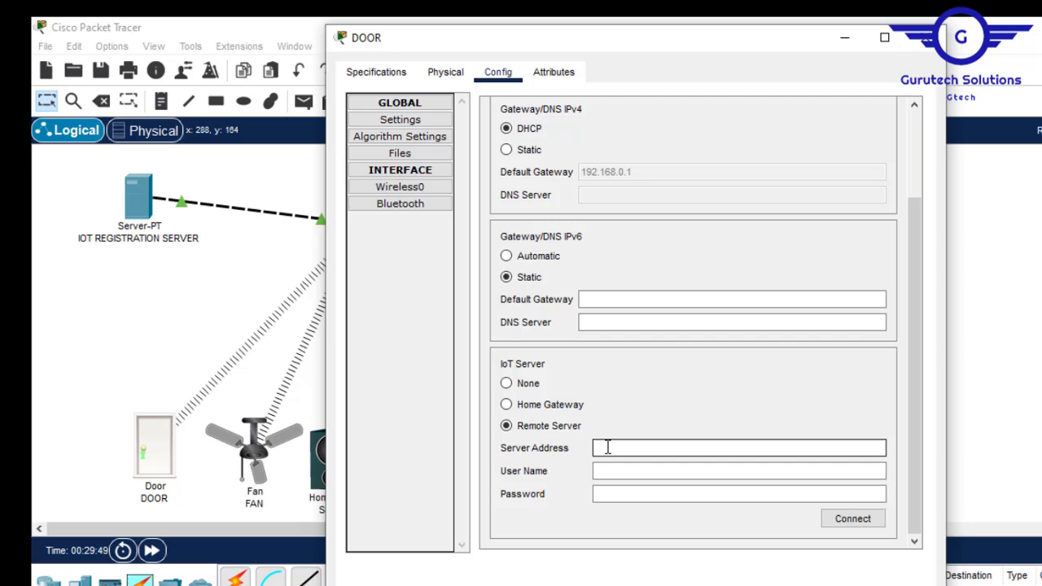
pyautogui.write('192.168.1.10')
# - Enter the account's username and password, connect the Door, and close its settings
pyautogui.click(634, 471)
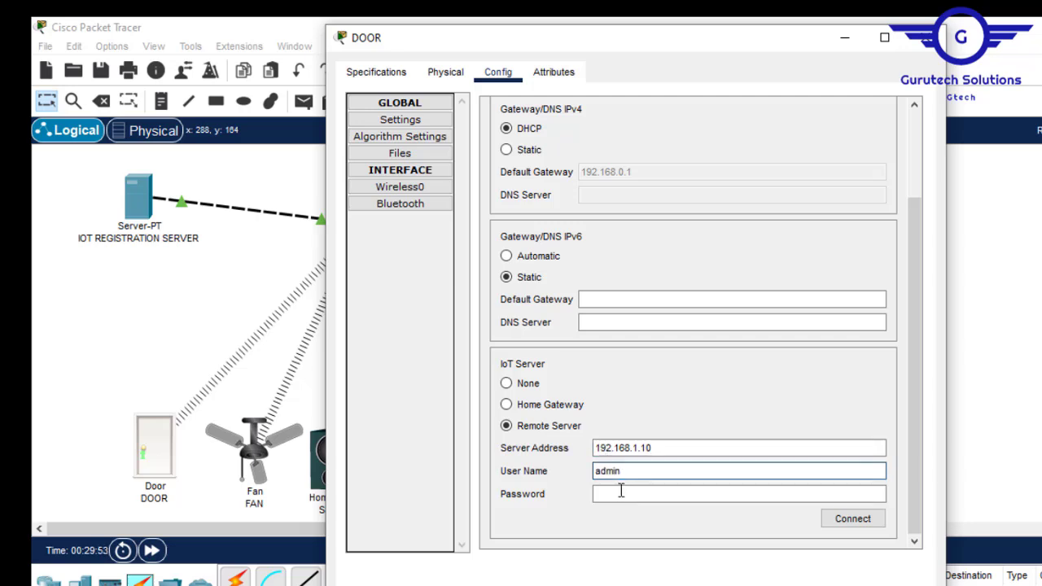
pyautogui.click(619, 492)
pyautogui.write('admin')
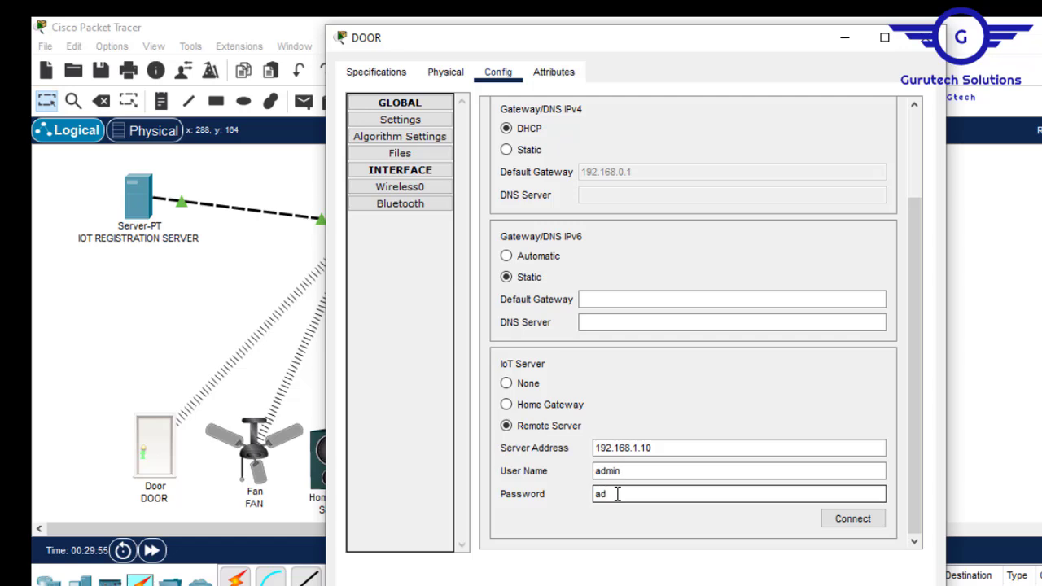
pyautogui.click(856, 520)
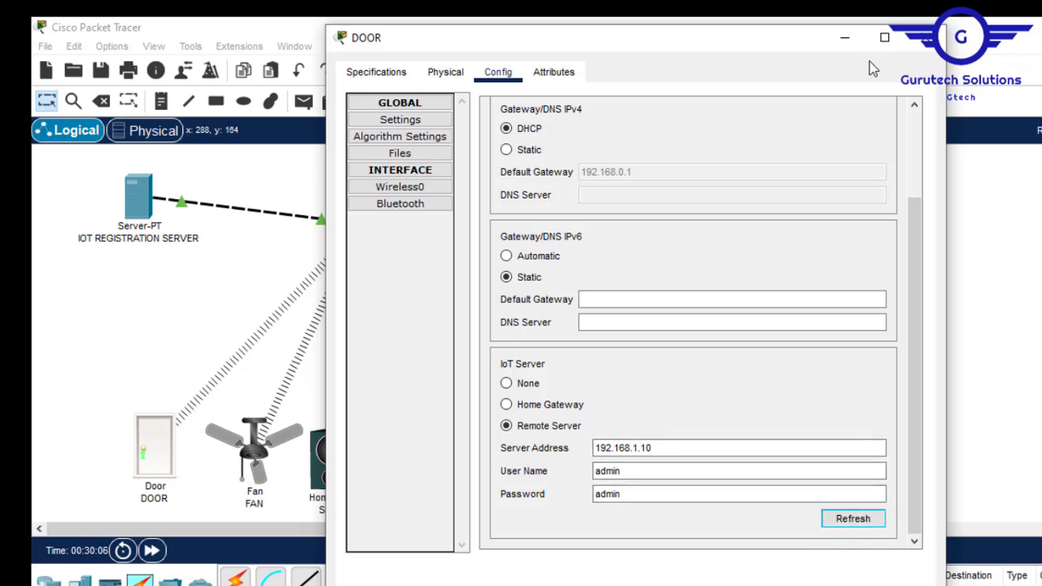
pyautogui.click(925, 38)
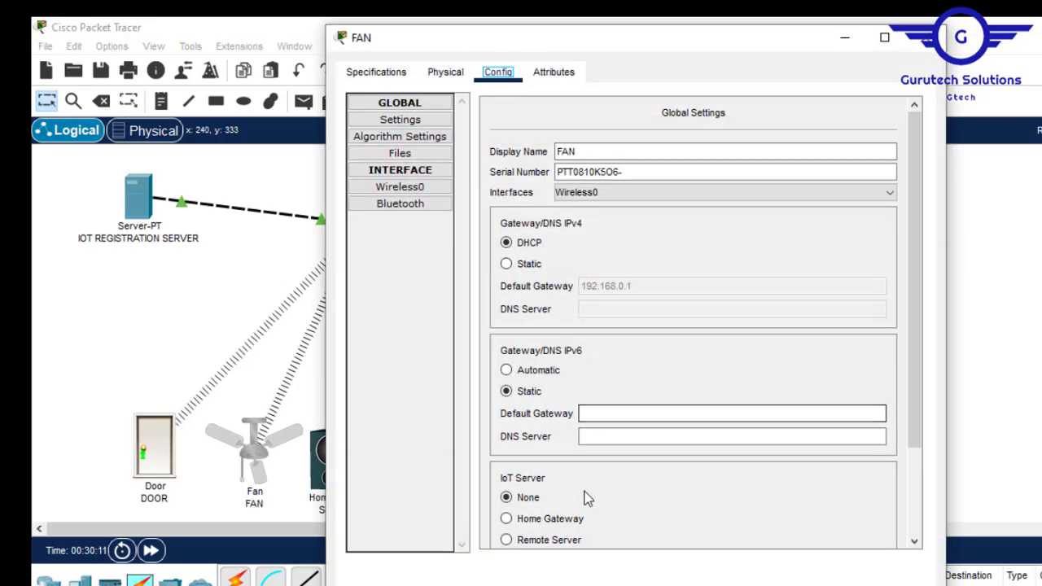
# - Set the Fan to Remote Server 192.168.1.10 with the registration account credentials and connect
pyautogui.click(920, 485)
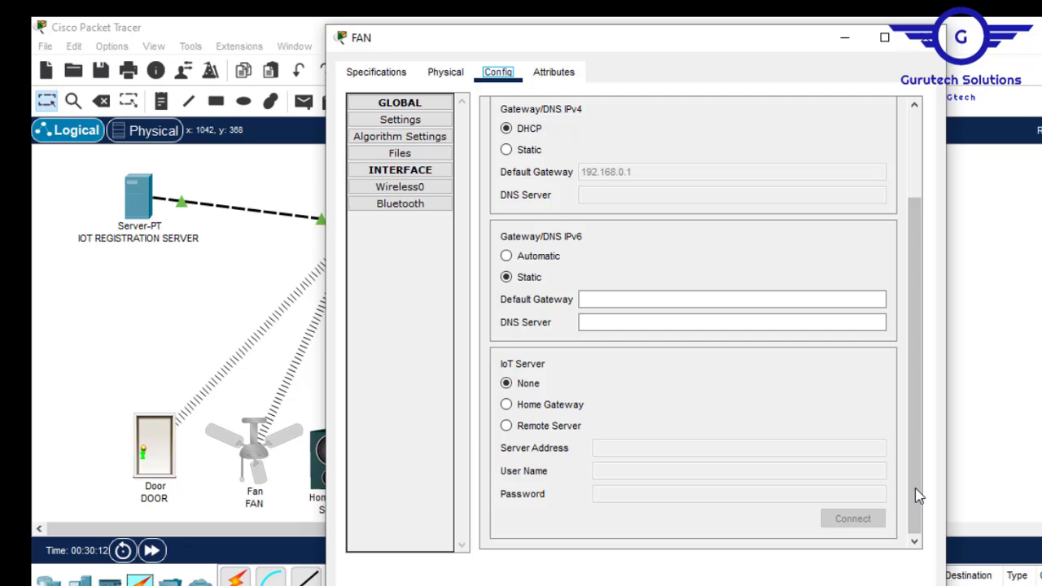
pyautogui.click(507, 426)
pyautogui.click(648, 447)
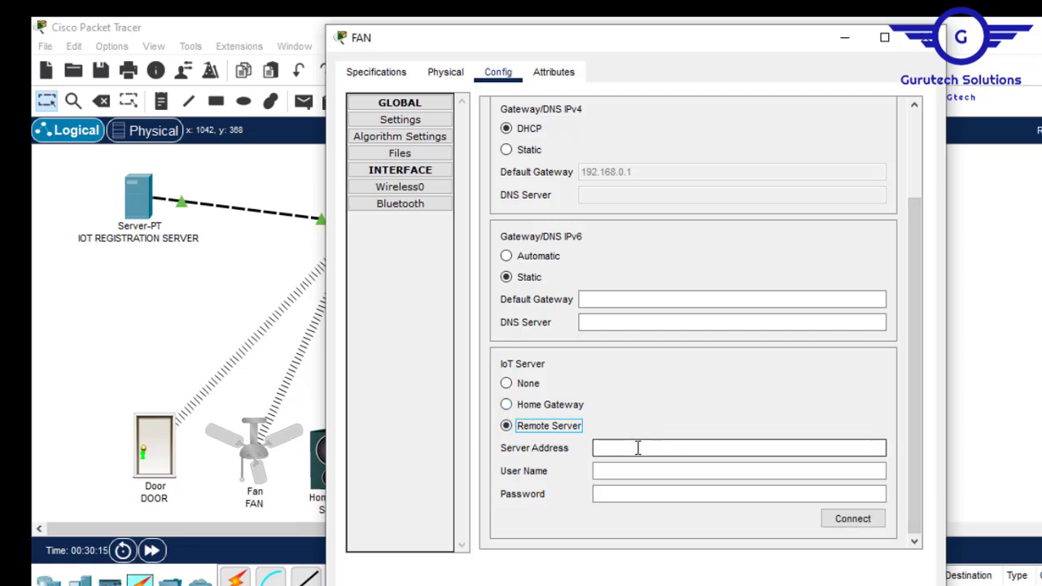
pyautogui.write('192.168.1.10')
pyautogui.click(624, 477)
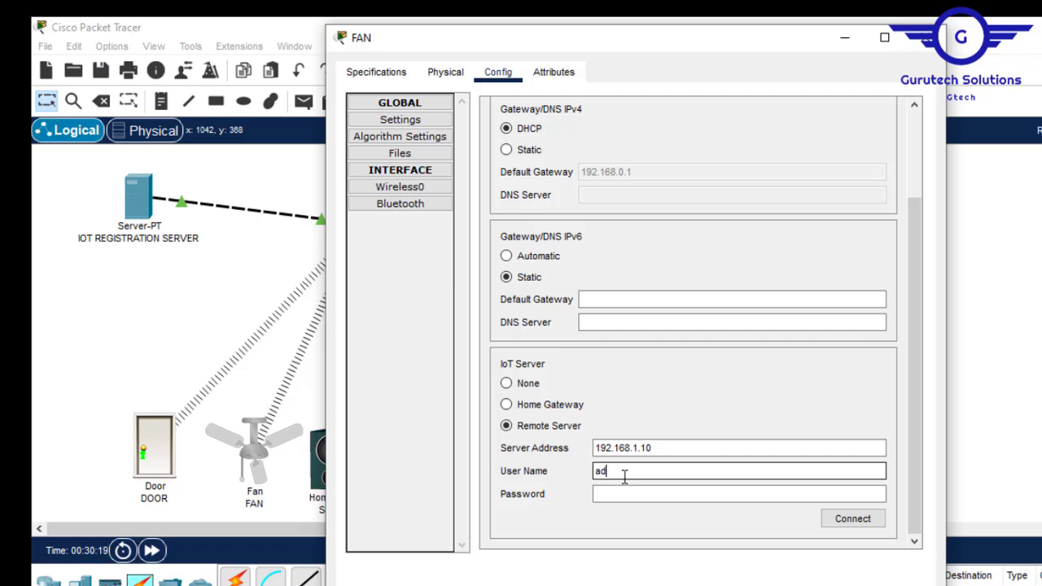
pyautogui.write('admin')
pyautogui.click(612, 495)
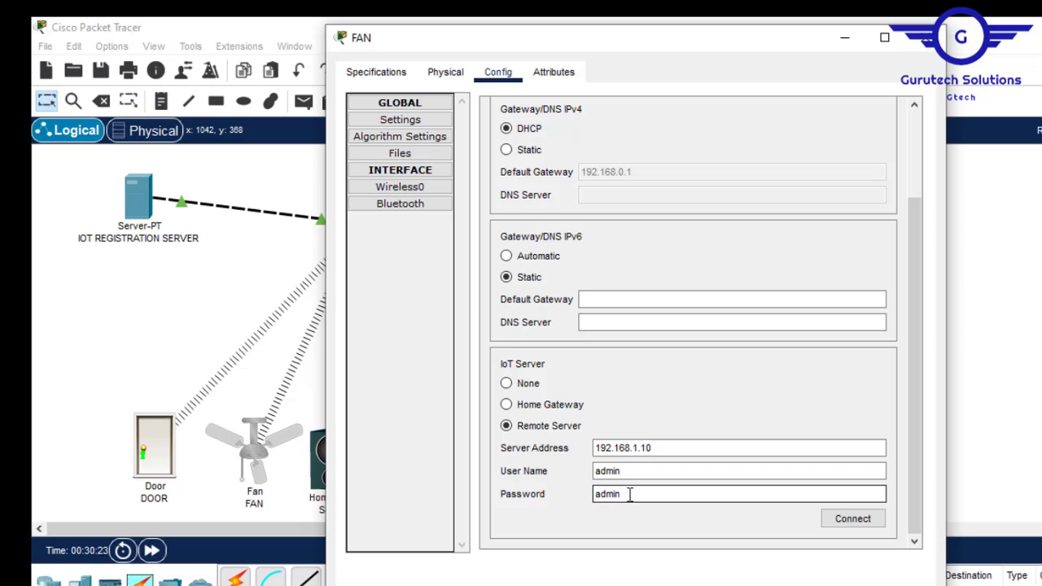
pyautogui.click(850, 518)
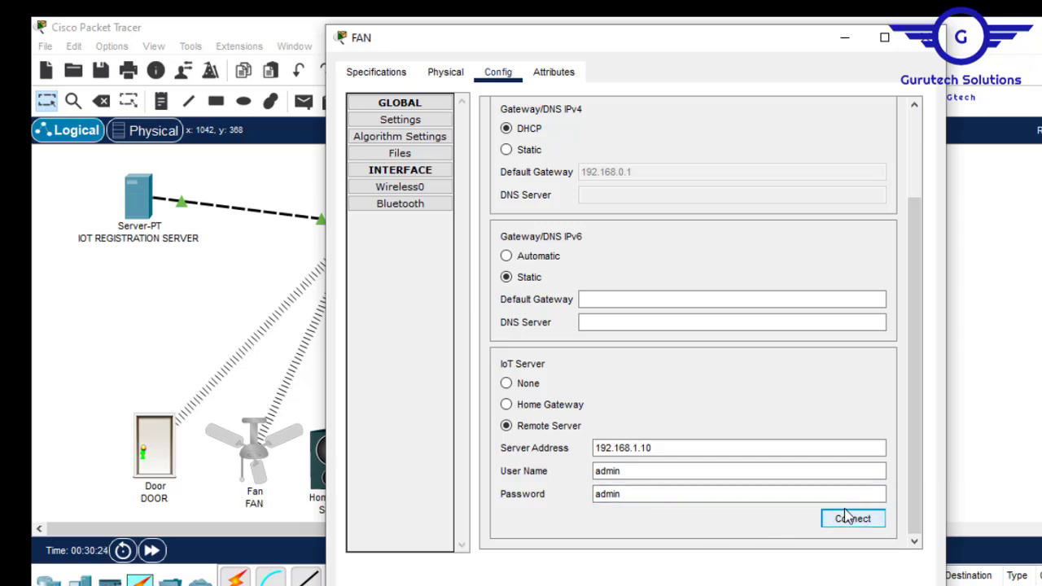
# - Close the Fan, then connect the Home Speaker to Remote Server 192.168.1.10 with the registration account
pyautogui.click(926, 47)
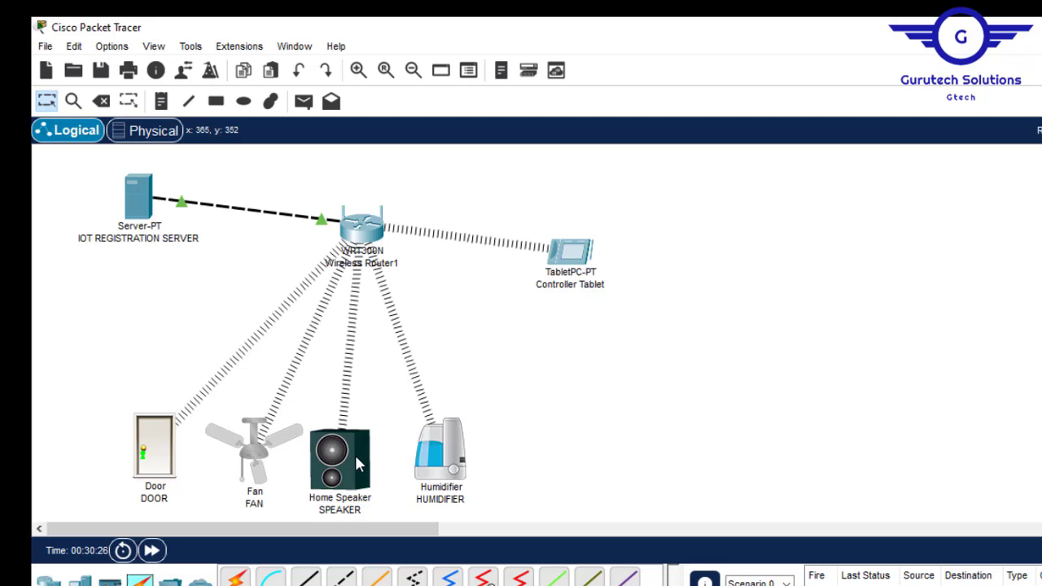
pyautogui.click(358, 462)
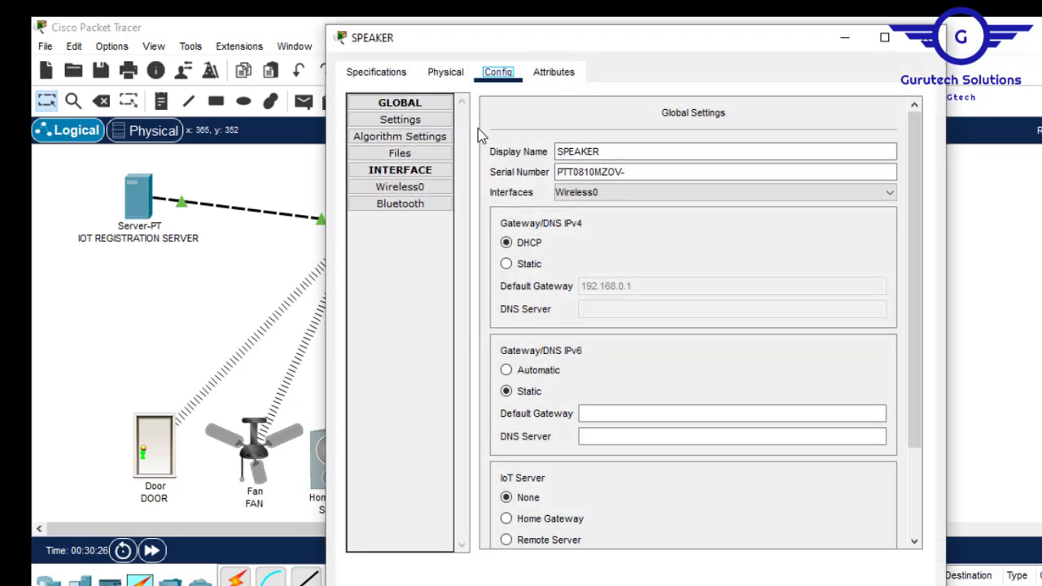
pyautogui.click(914, 513)
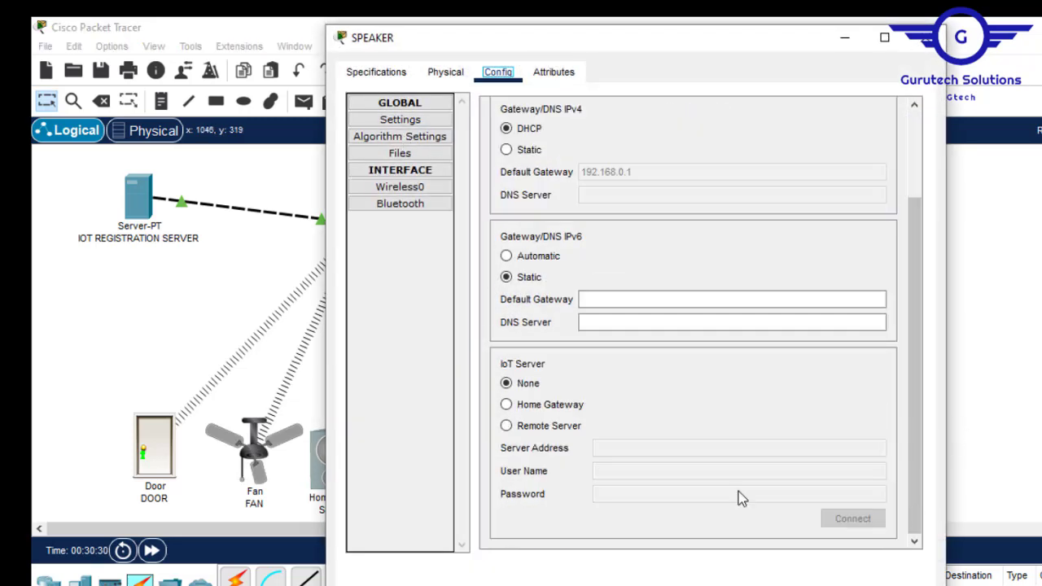
pyautogui.click(509, 426)
pyautogui.click(614, 449)
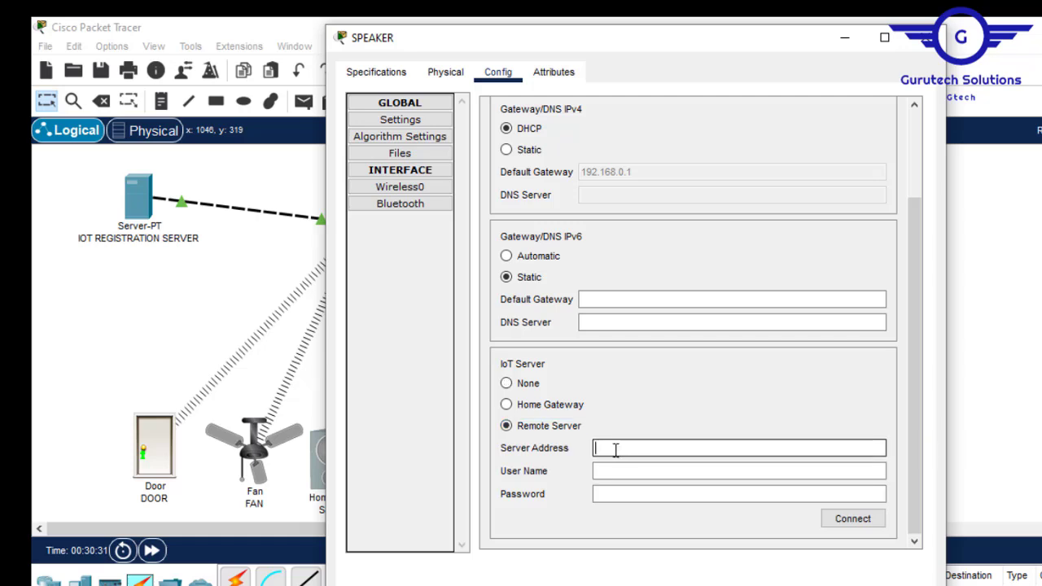
pyautogui.write('192.168.1.10')
pyautogui.click(628, 472)
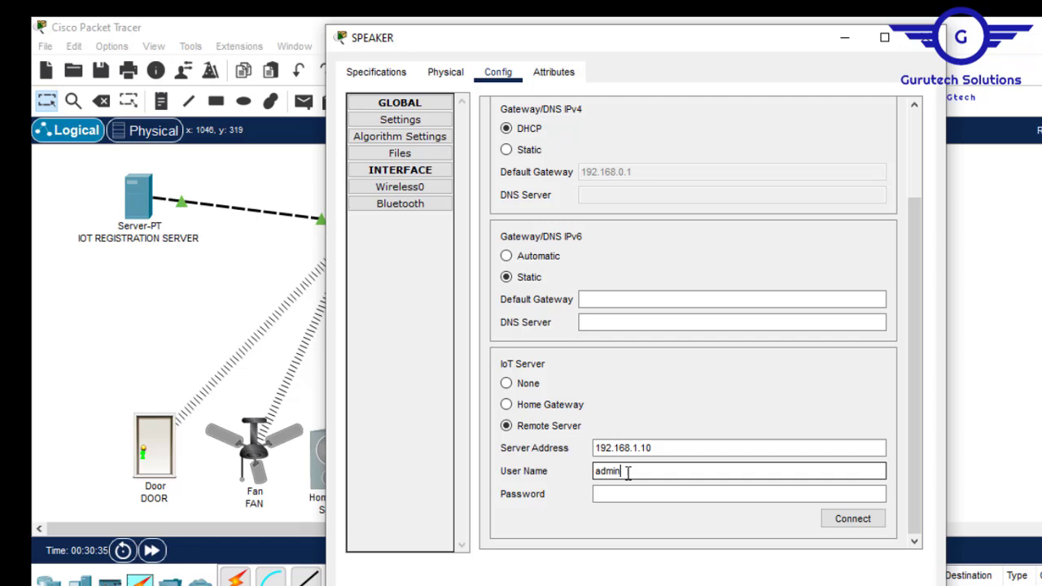
pyautogui.click(619, 492)
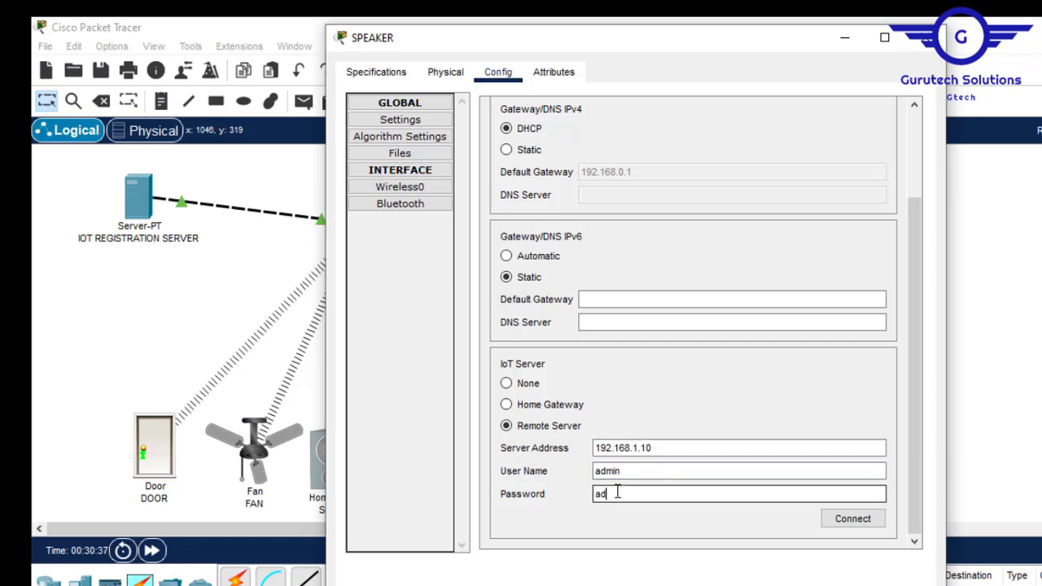
pyautogui.write('admin')
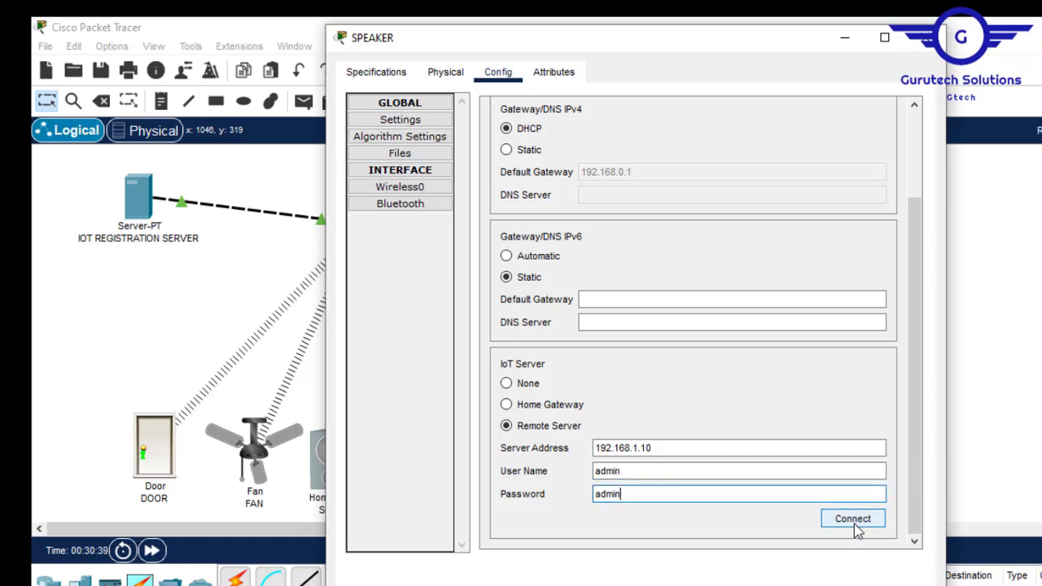
pyautogui.click(853, 520)
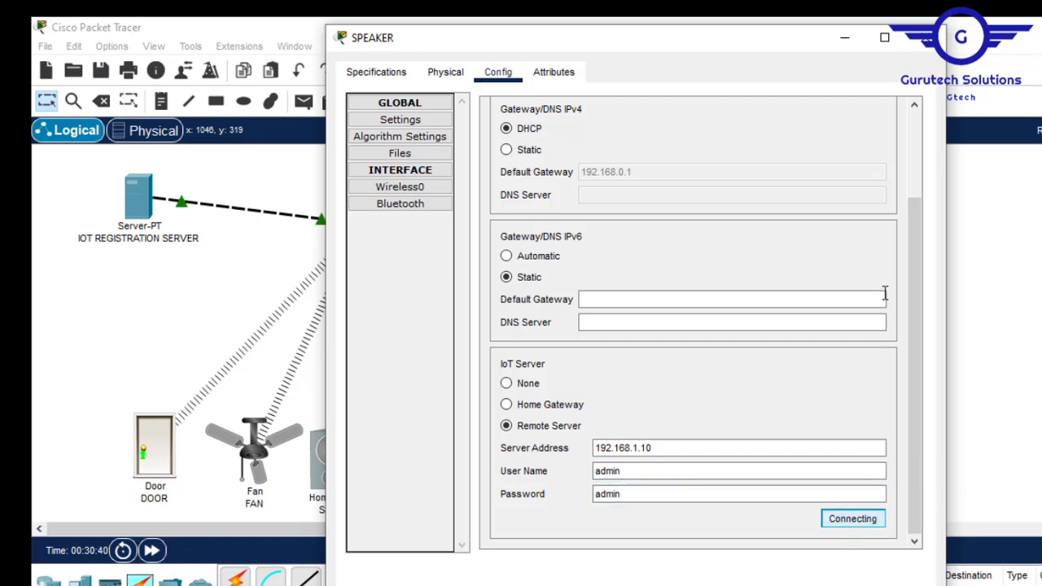
pyautogui.click(930, 47)
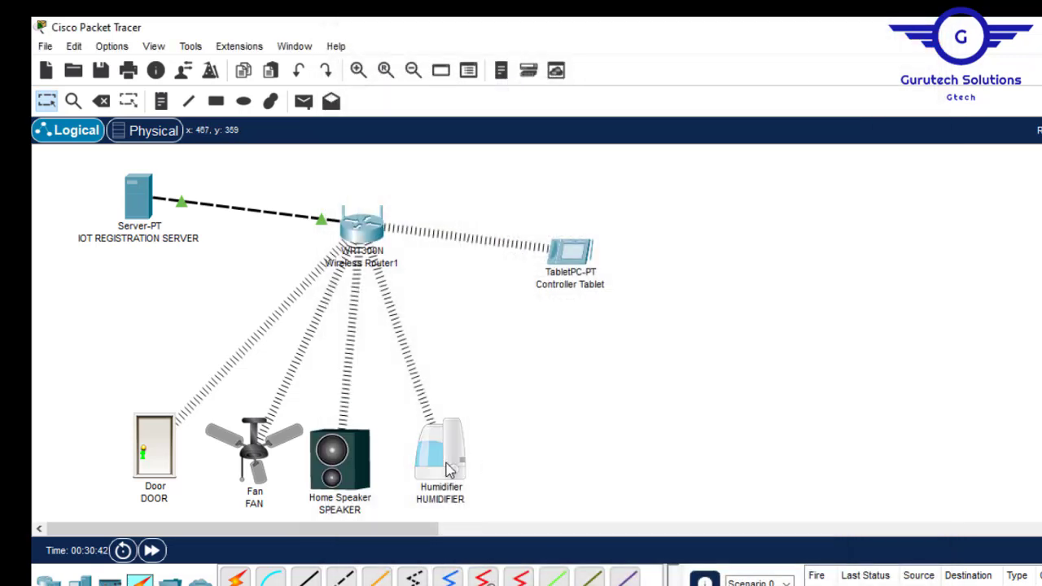
# - Connect the HUMIDIFIER to Remote Server 192.168.1.10 with the registration login, then close its window
pyautogui.click(450, 471)
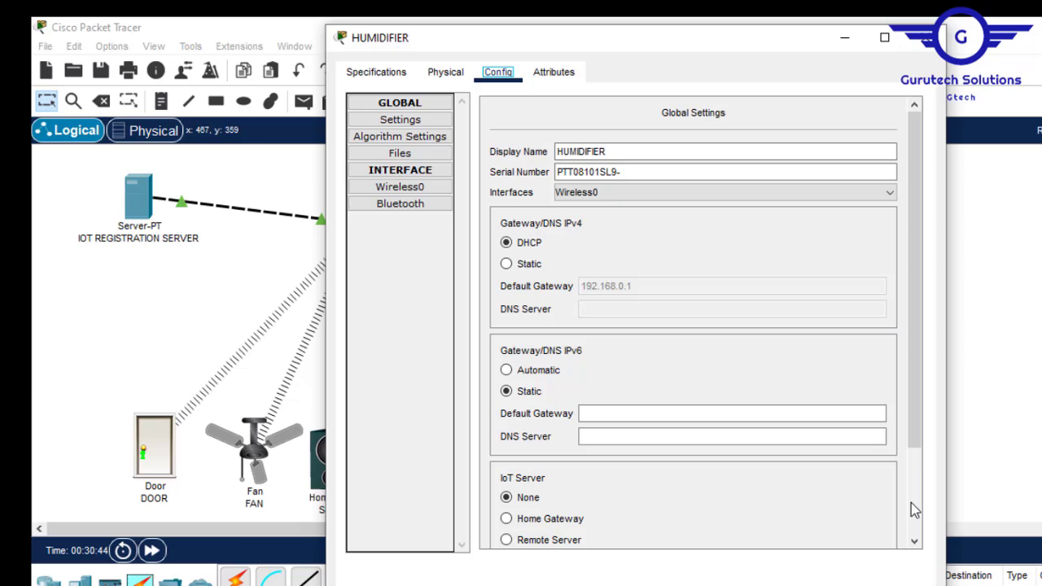
pyautogui.click(917, 503)
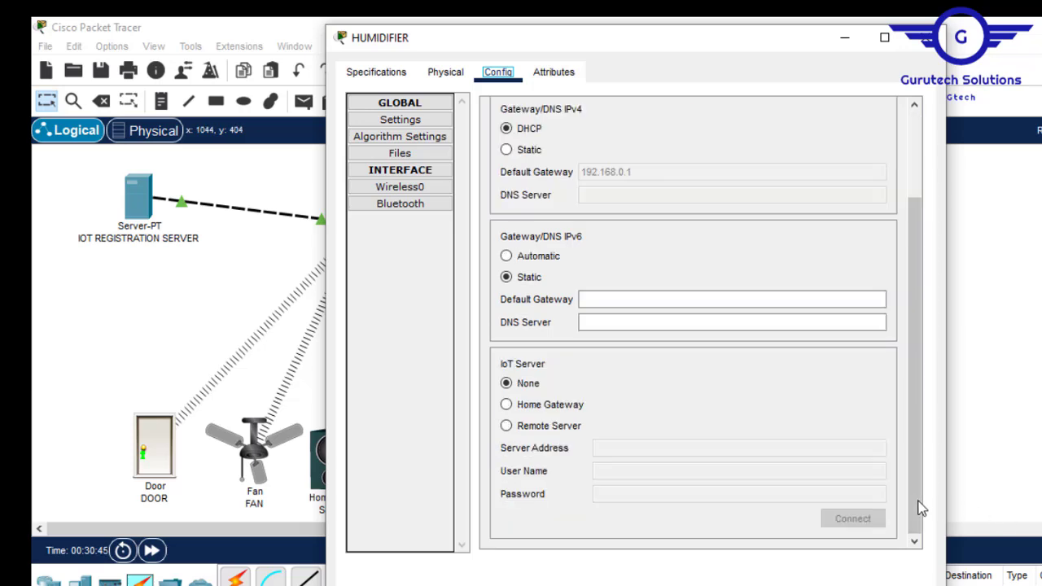
pyautogui.click(506, 426)
pyautogui.click(624, 454)
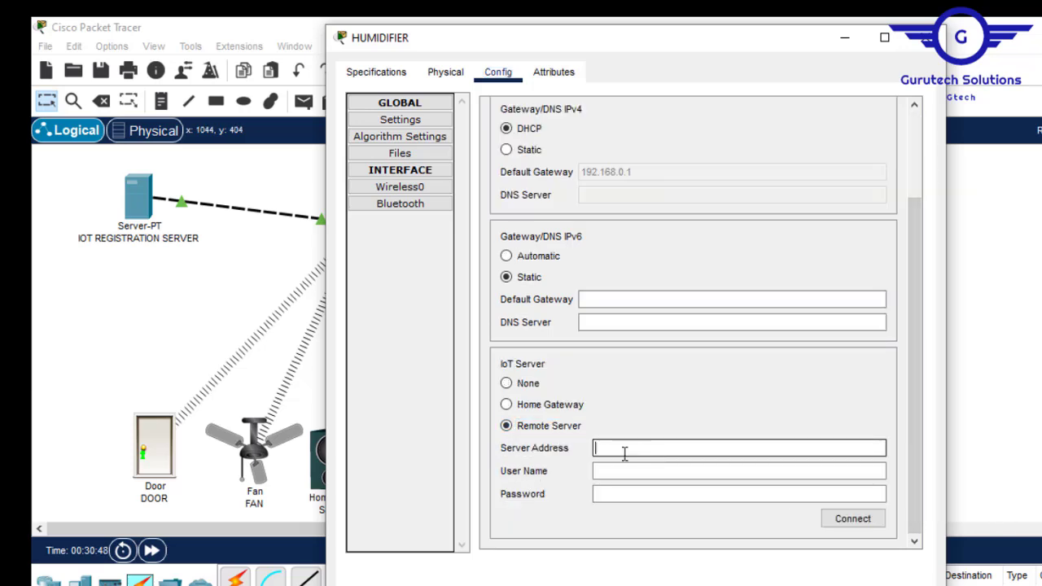
pyautogui.write('192.168.1.10')
pyautogui.click(607, 471)
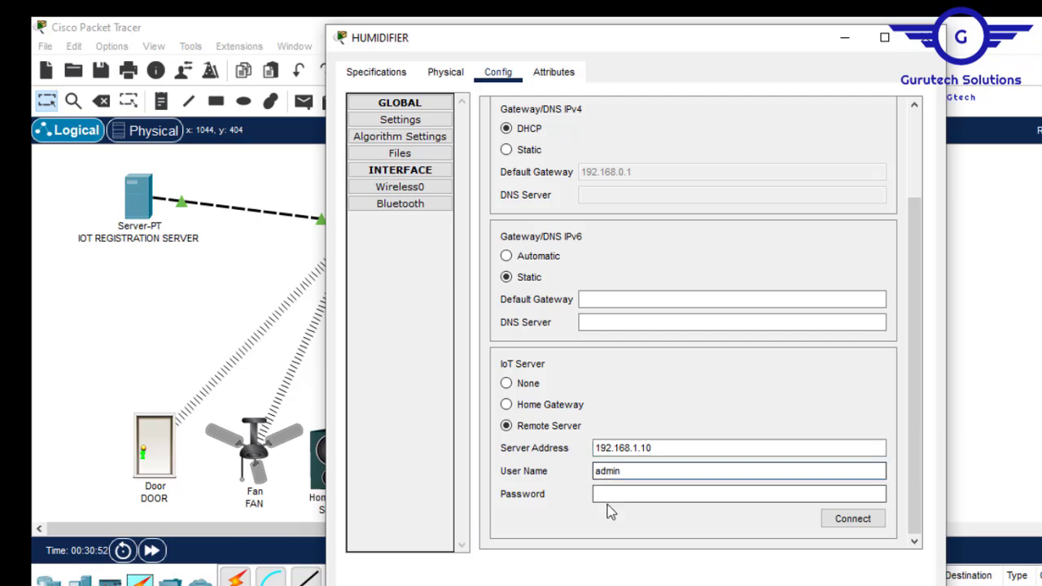
pyautogui.click(609, 494)
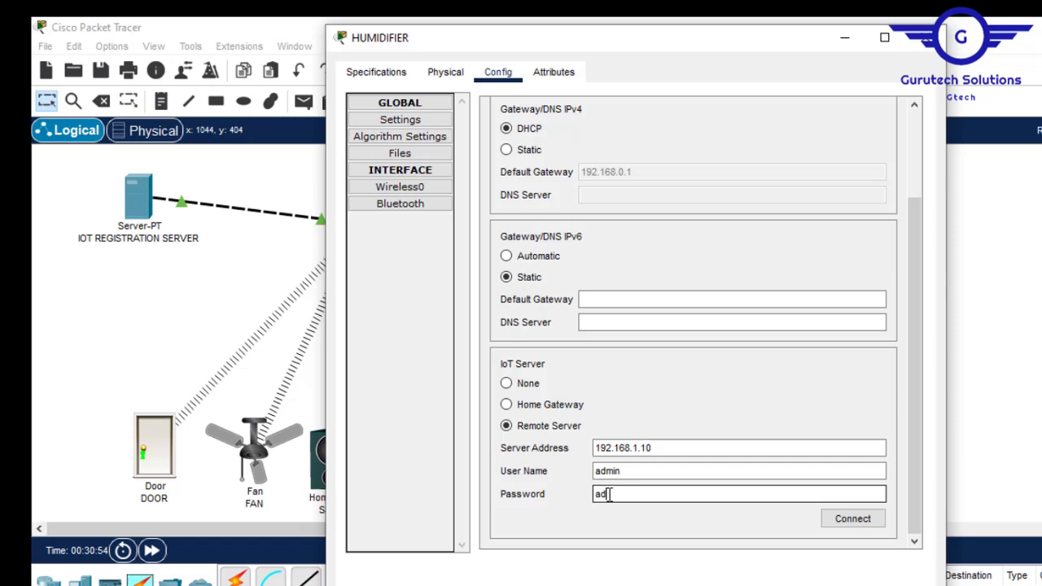
pyautogui.click(853, 524)
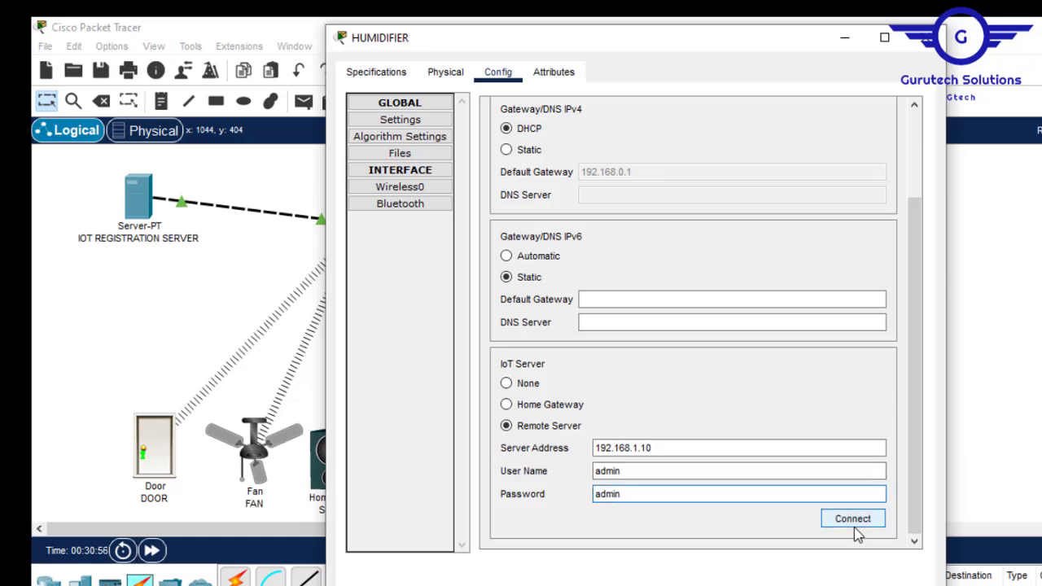
pyautogui.click(924, 37)
pyautogui.click(136, 213)
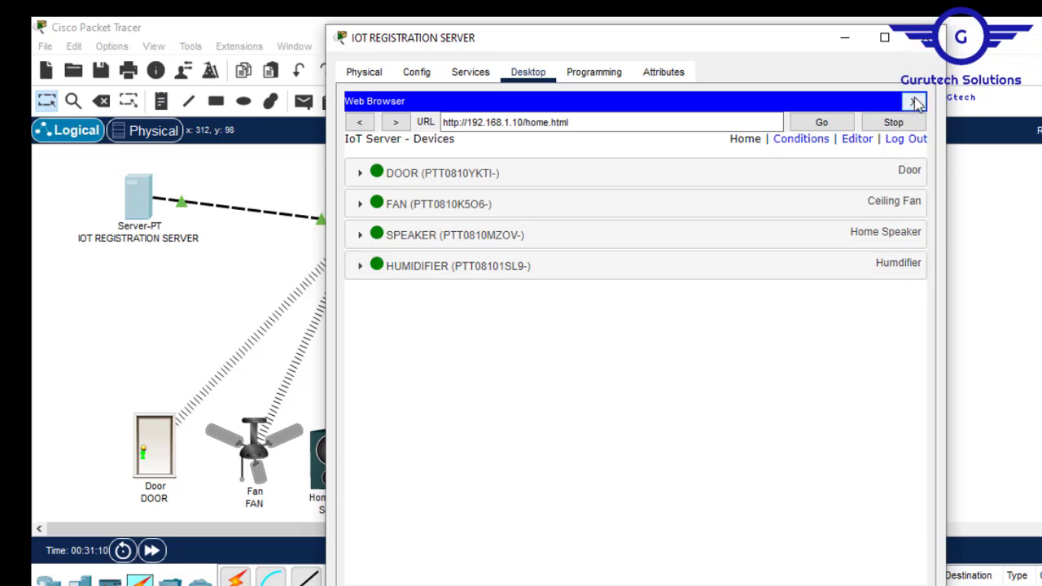
pyautogui.click(923, 41)
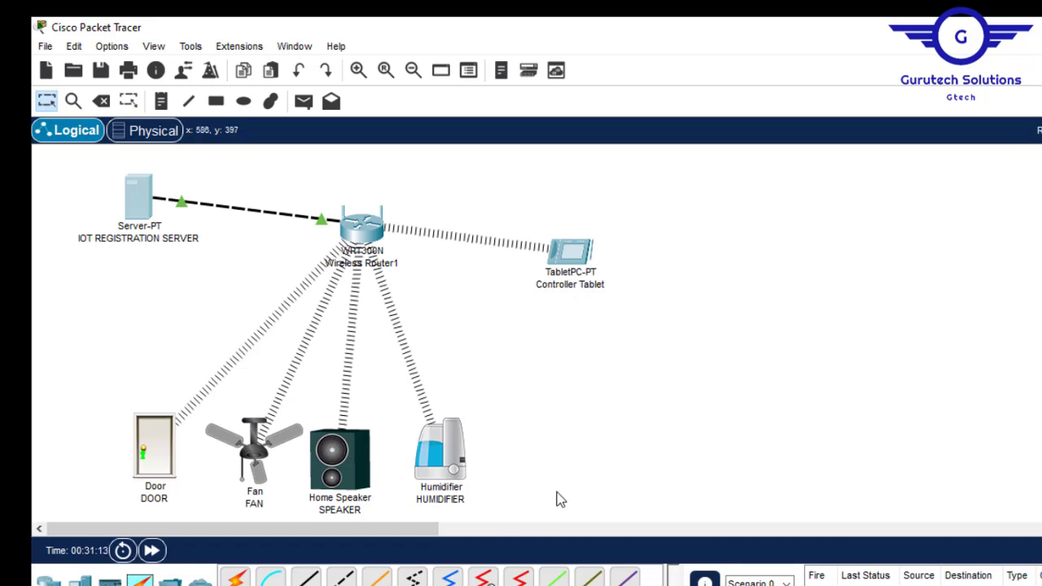
# - Load 192.168.1.10 in the Controller Tablet's web browser
pyautogui.click(588, 246)
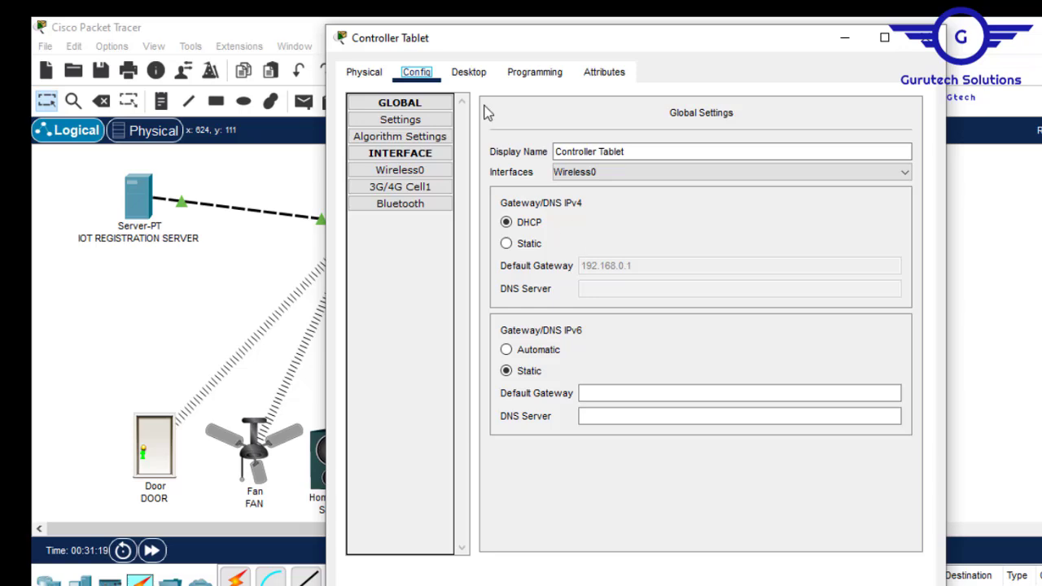
pyautogui.click(487, 74)
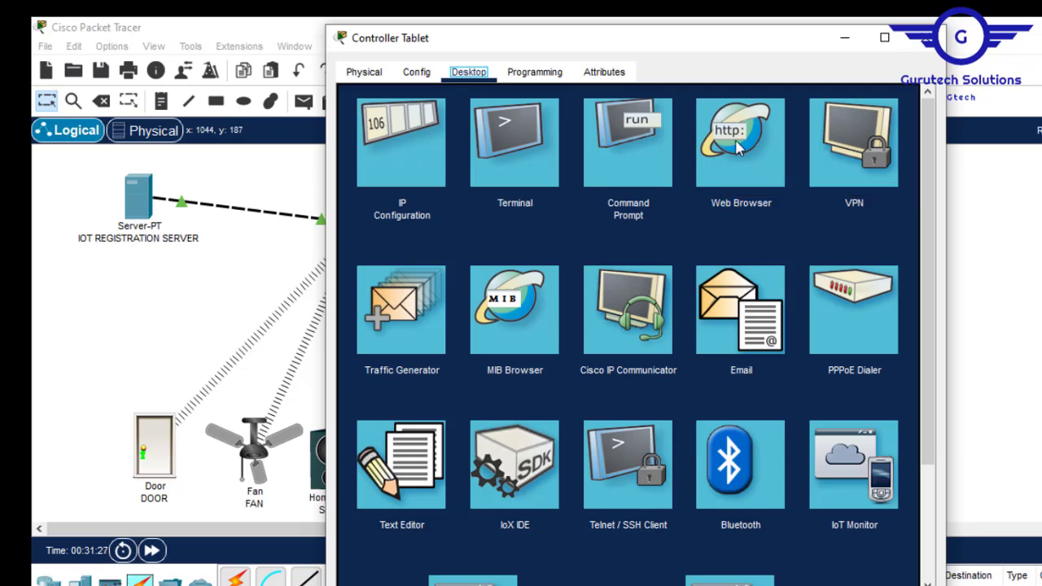
pyautogui.click(738, 146)
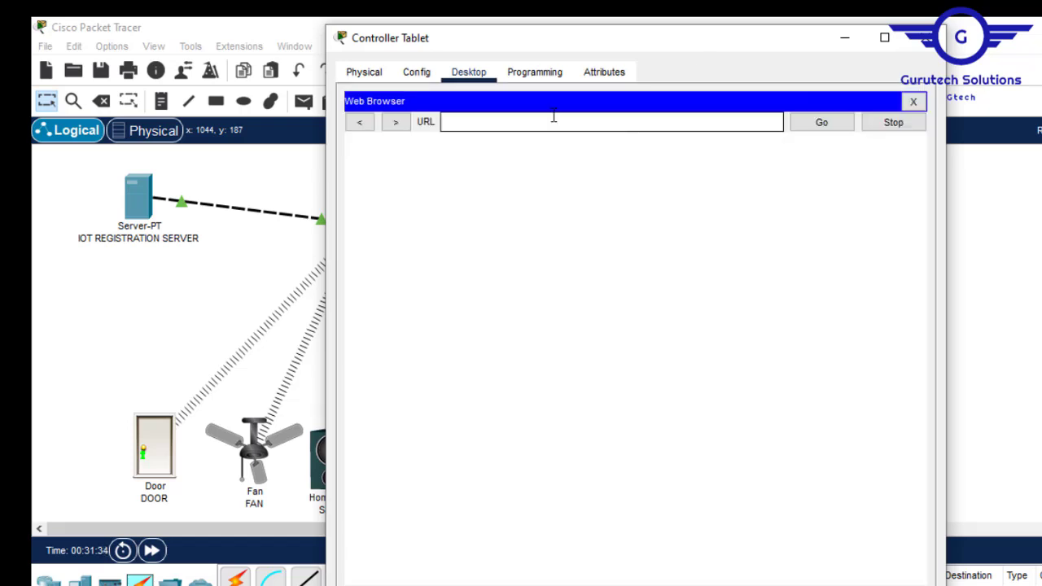
pyautogui.click(554, 117)
pyautogui.write('192.168.1.10')
pyautogui.press('Return')
# - Sign in to the IoT server with the registration account's username and password
pyautogui.click(632, 191)
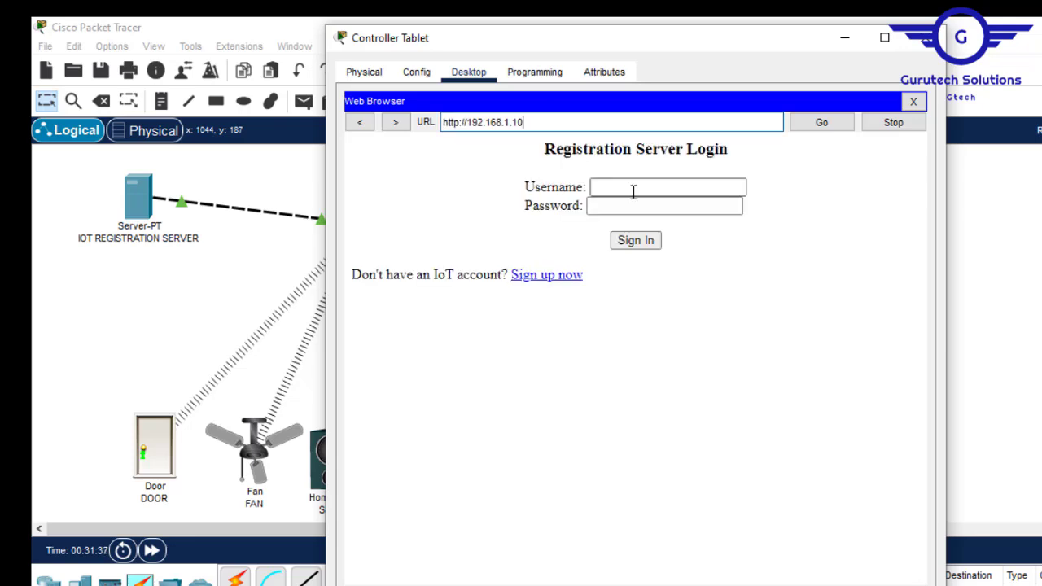
pyautogui.write('ad')
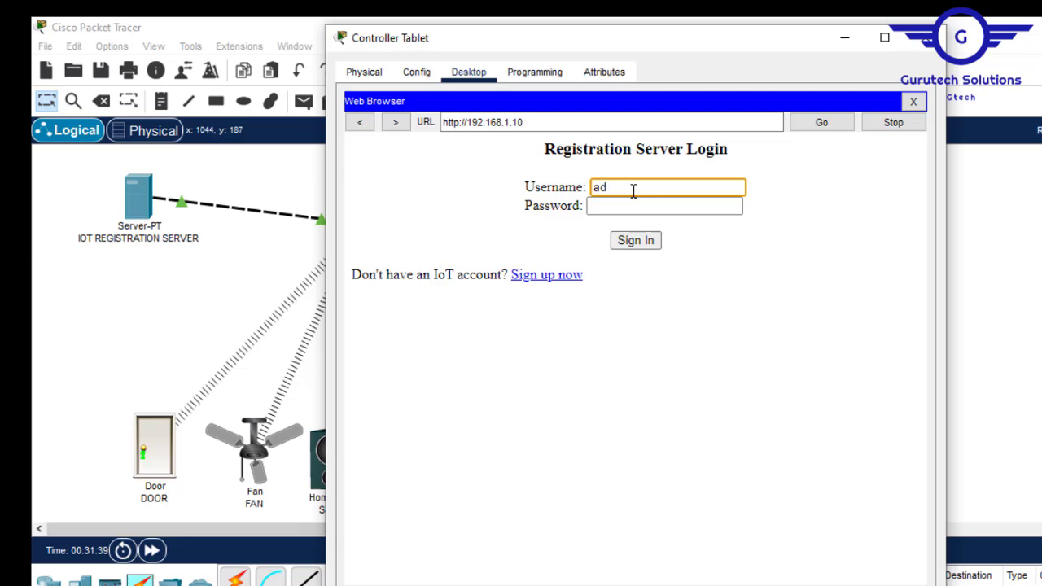
pyautogui.write('min')
pyautogui.click(611, 209)
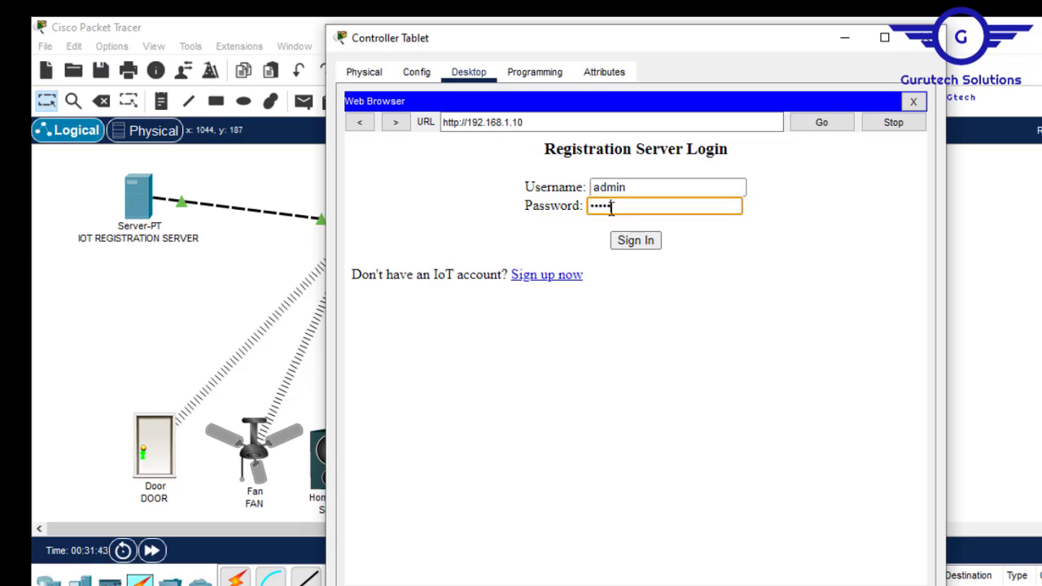
pyautogui.write('admin')
pyautogui.click(646, 243)
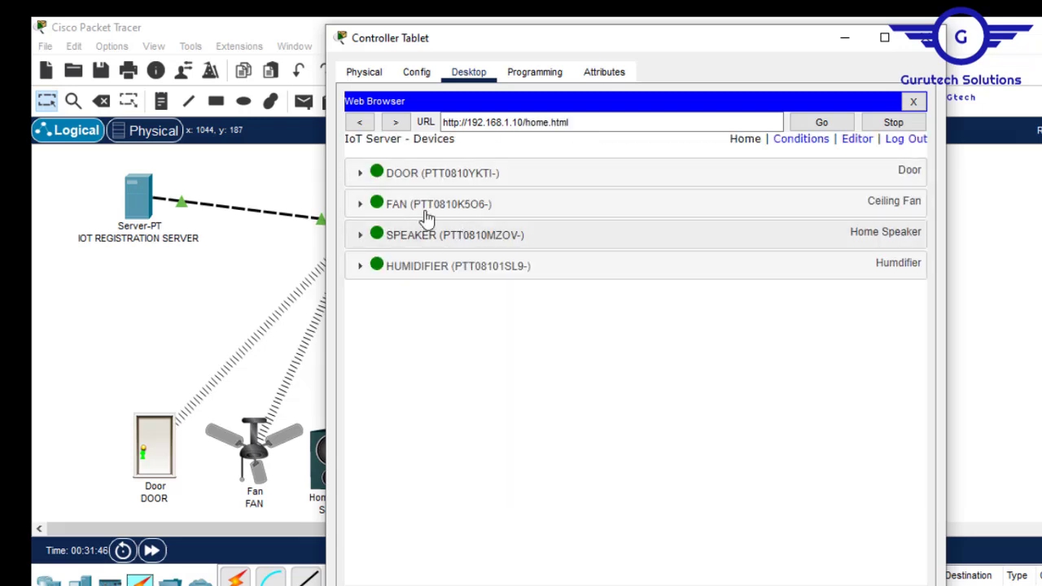
# - Unlock the DOOR, set the FAN to High, and switch the HUMIDIFIER on
pyautogui.click(362, 176)
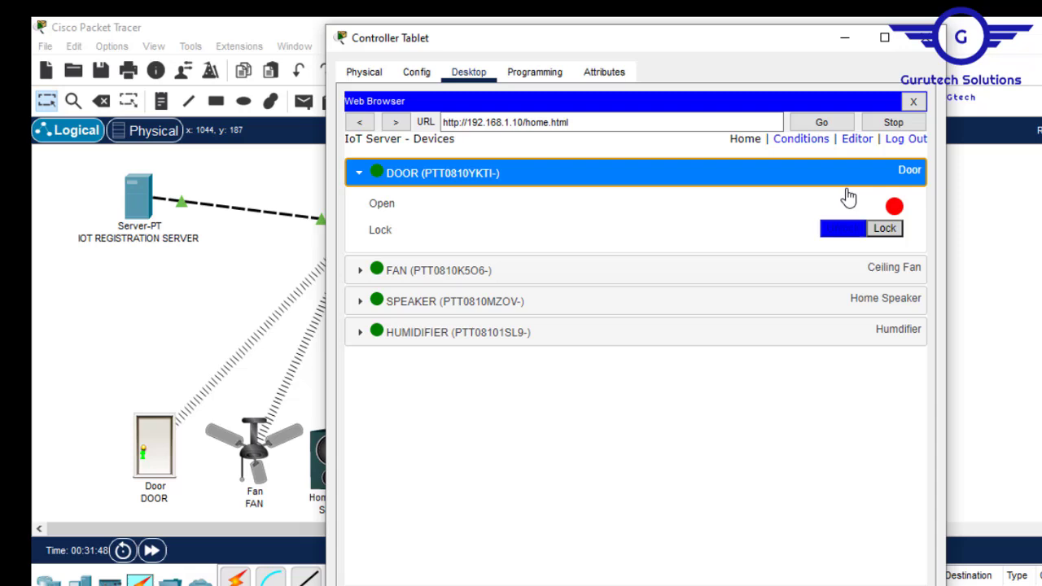
pyautogui.click(885, 232)
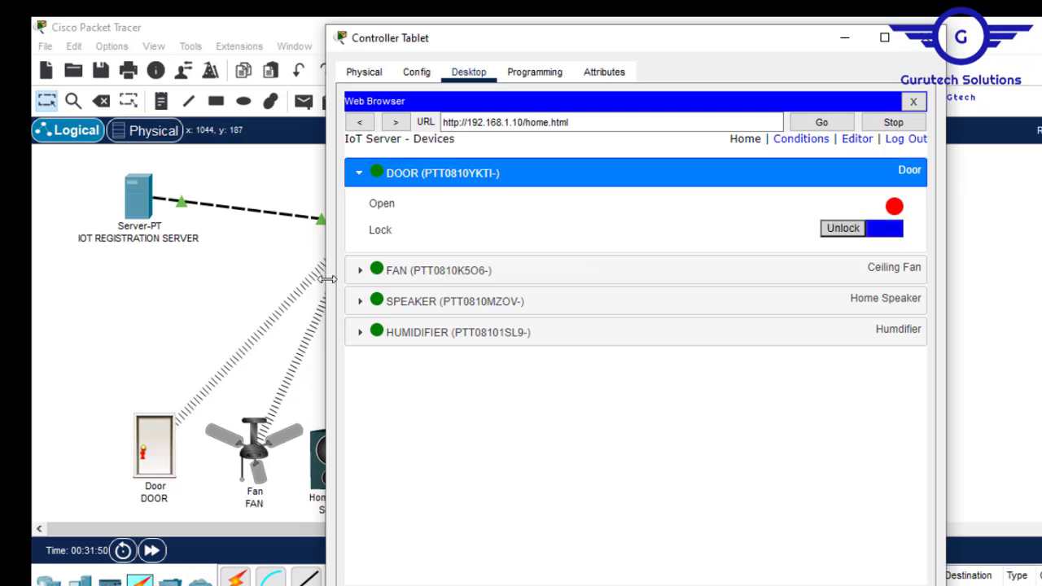
pyautogui.click(362, 272)
pyautogui.click(885, 303)
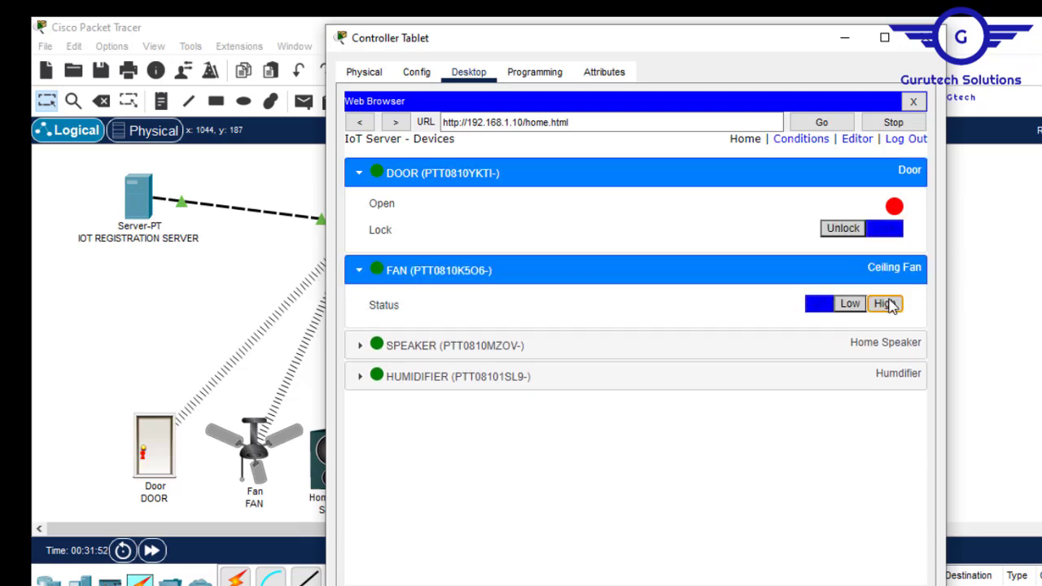
pyautogui.moveTo(682, 41); pyautogui.dragTo(785, 51)
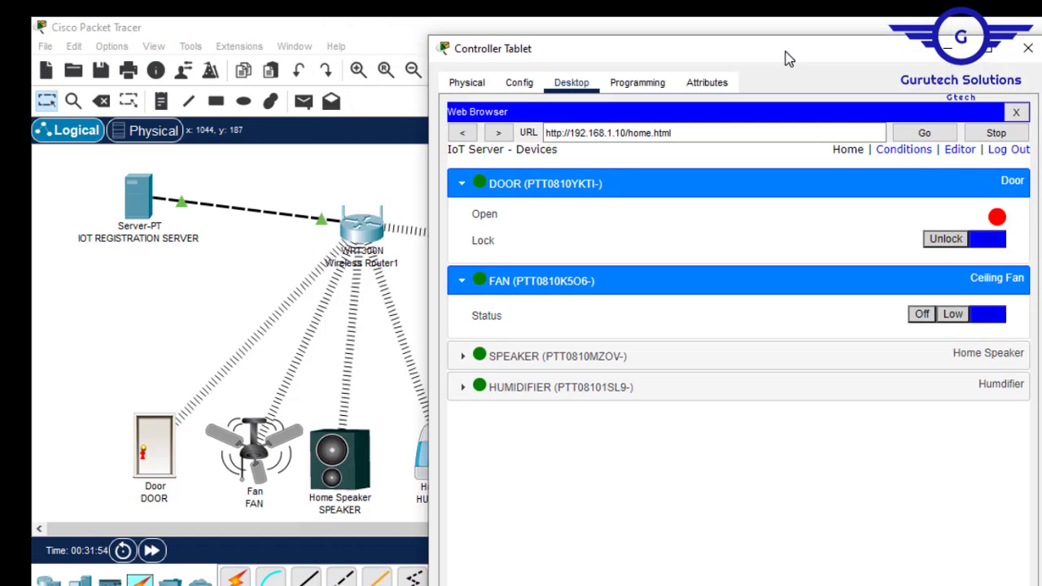
pyautogui.click(472, 358)
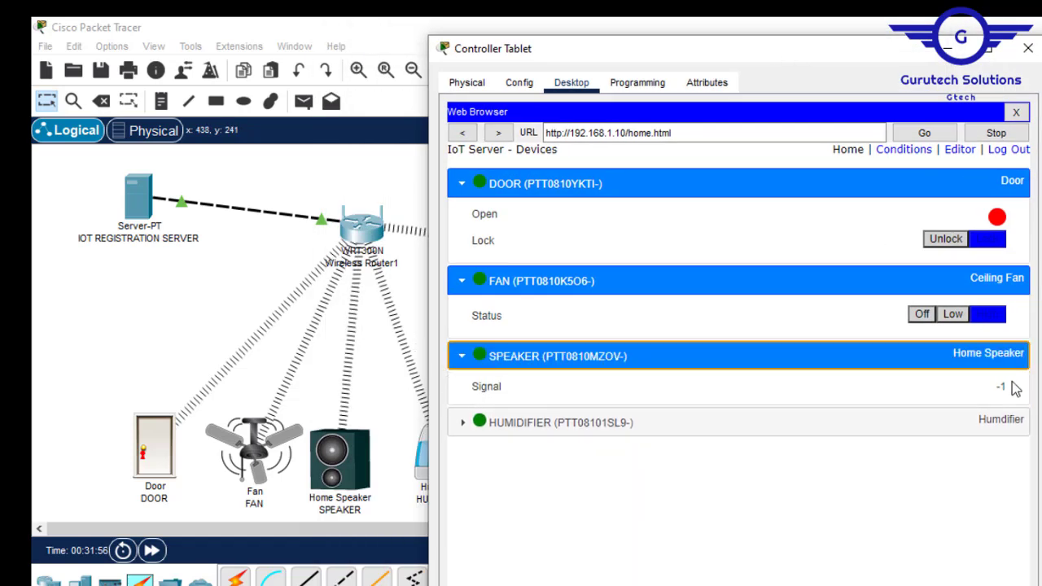
pyautogui.click(460, 422)
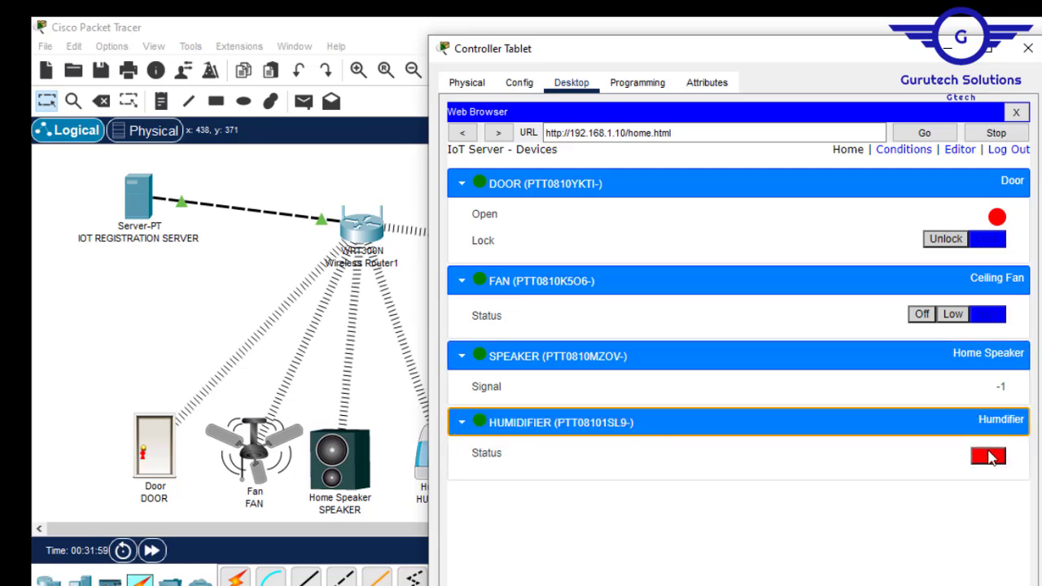
pyautogui.click(990, 454)
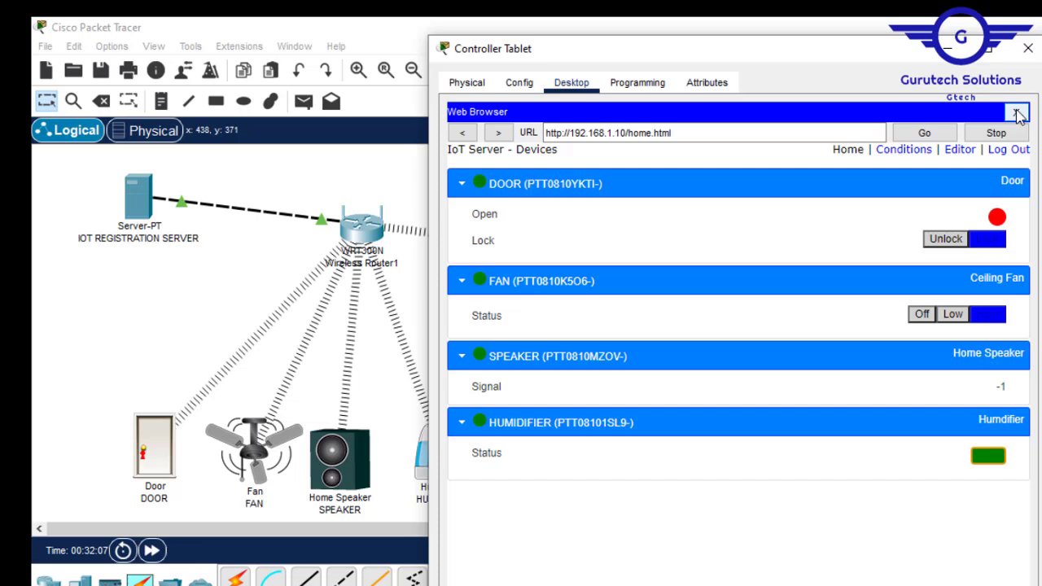
# - Close the browser and log IoT Monitor in to server address 192.168.1.10
pyautogui.click(1017, 114)
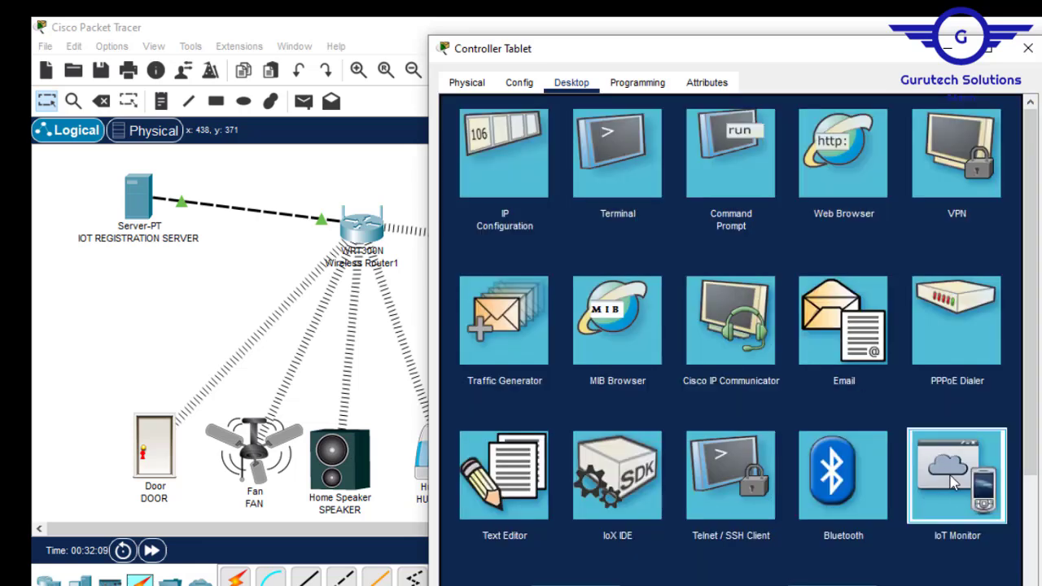
pyautogui.click(954, 481)
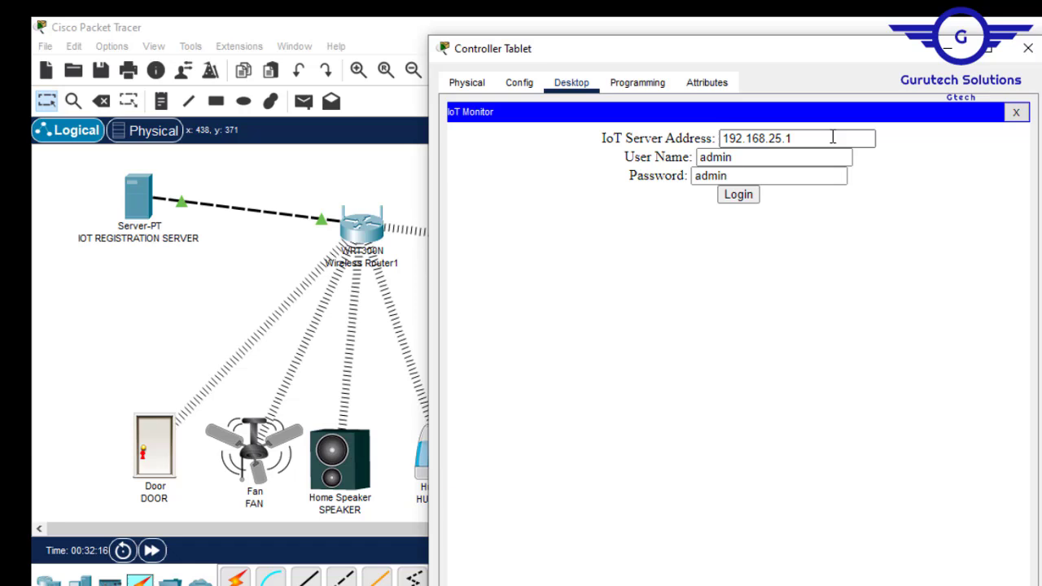
pyautogui.moveTo(820, 139); pyautogui.dragTo(657, 140)
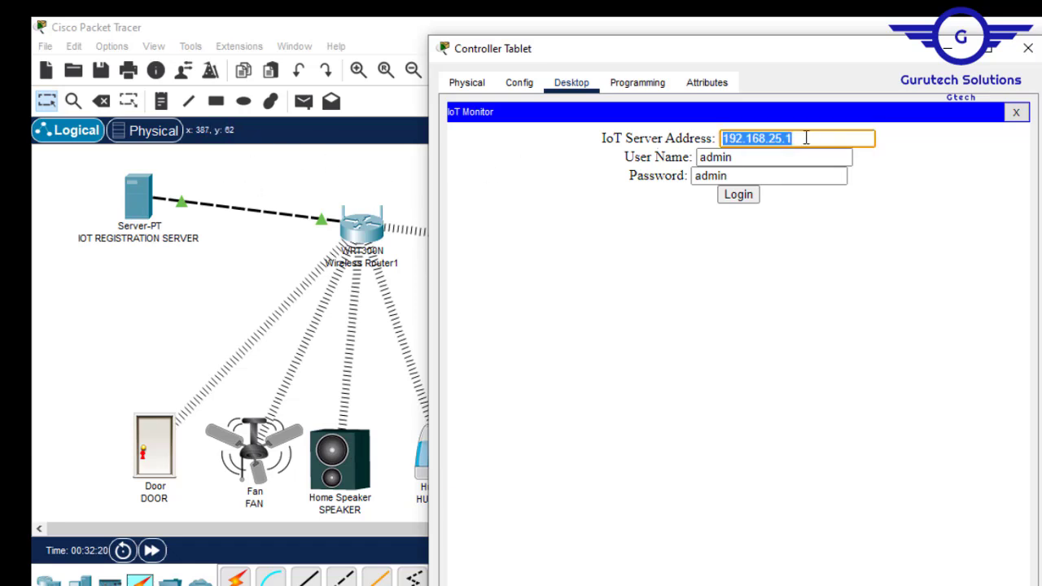
pyautogui.write('192.168.1.10')
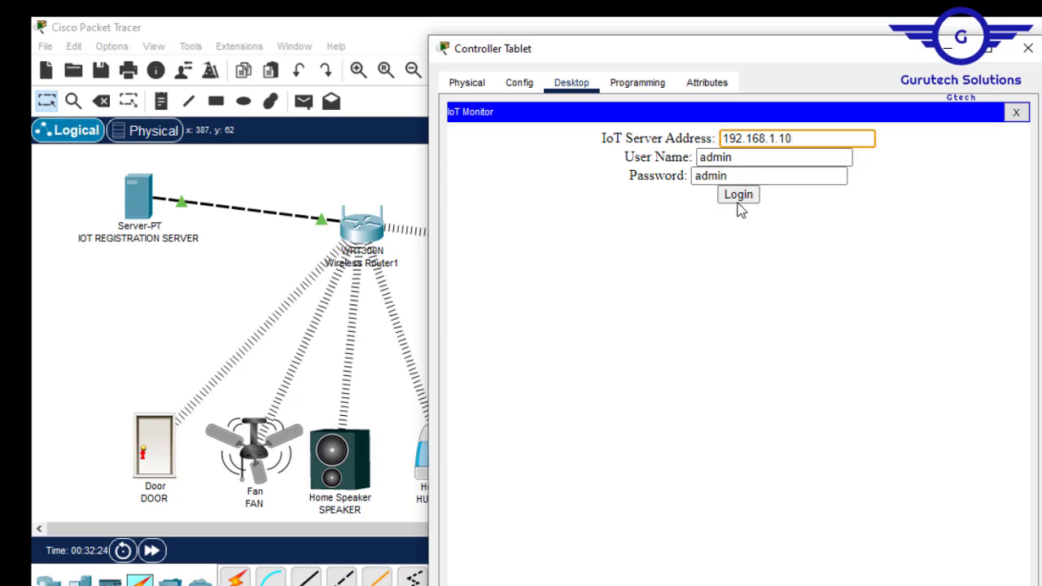
pyautogui.click(738, 201)
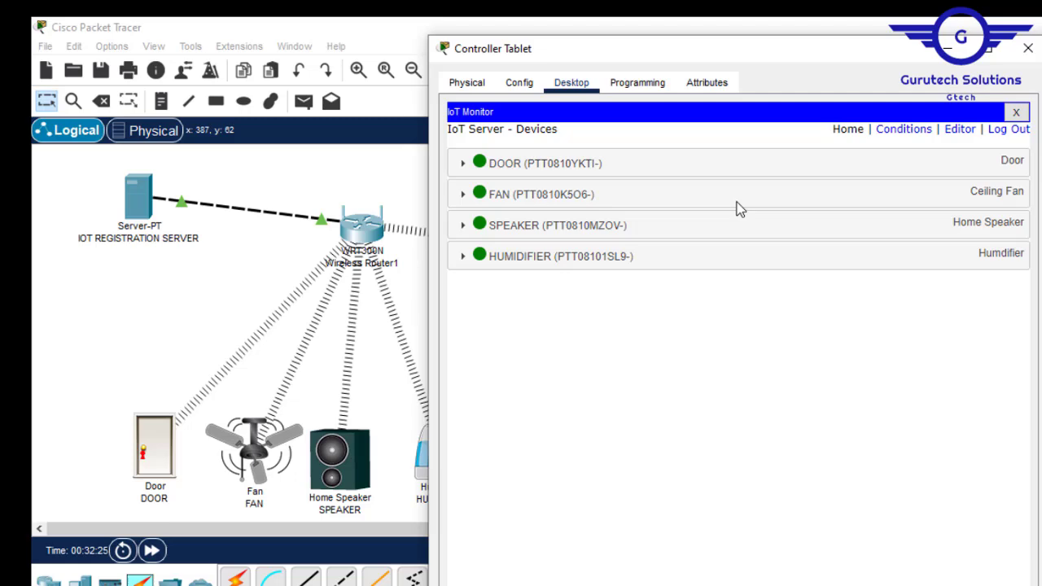
pyautogui.click(1027, 48)
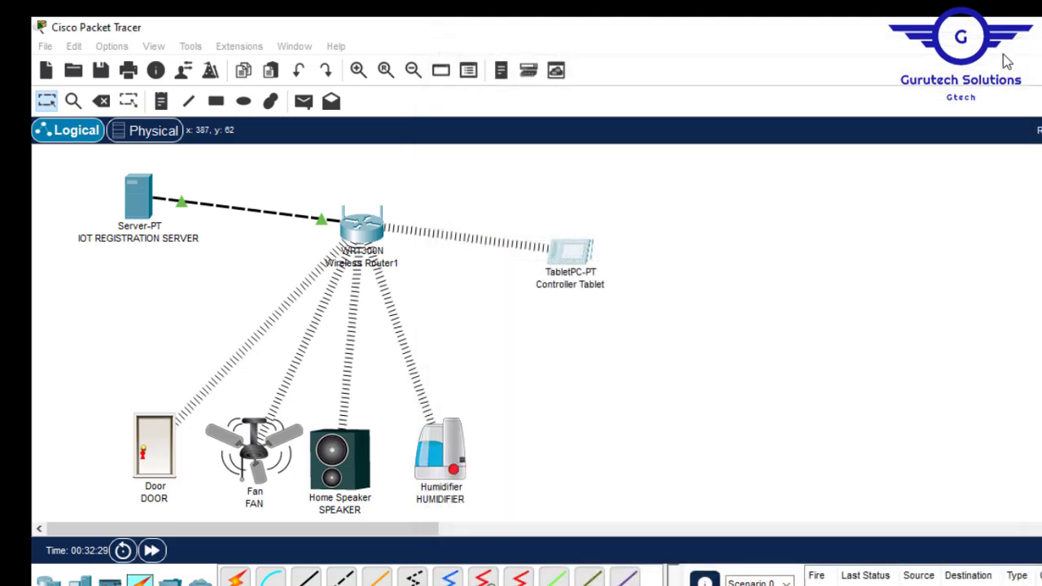
pyautogui.moveTo(154, 246)
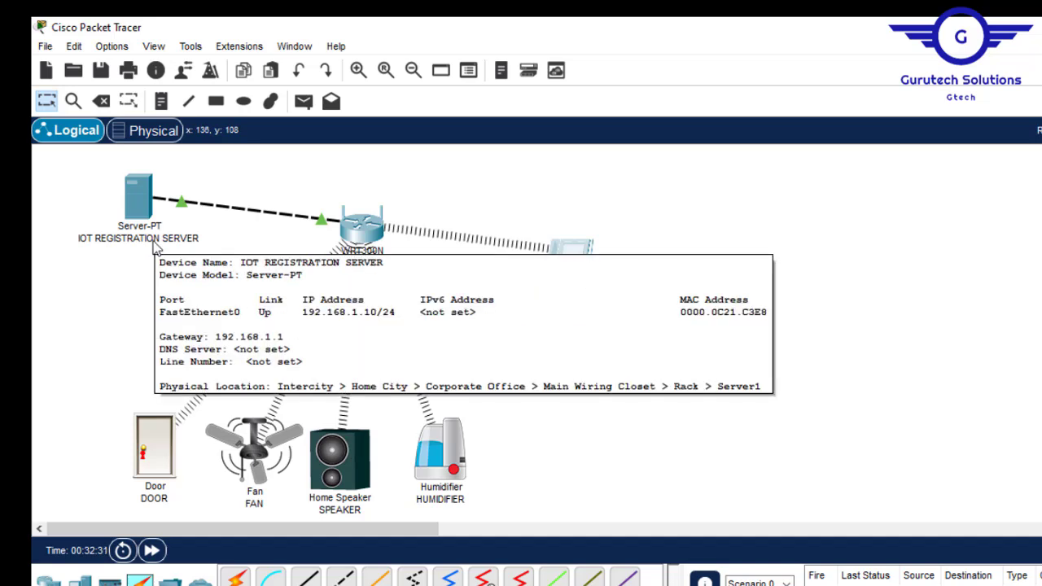